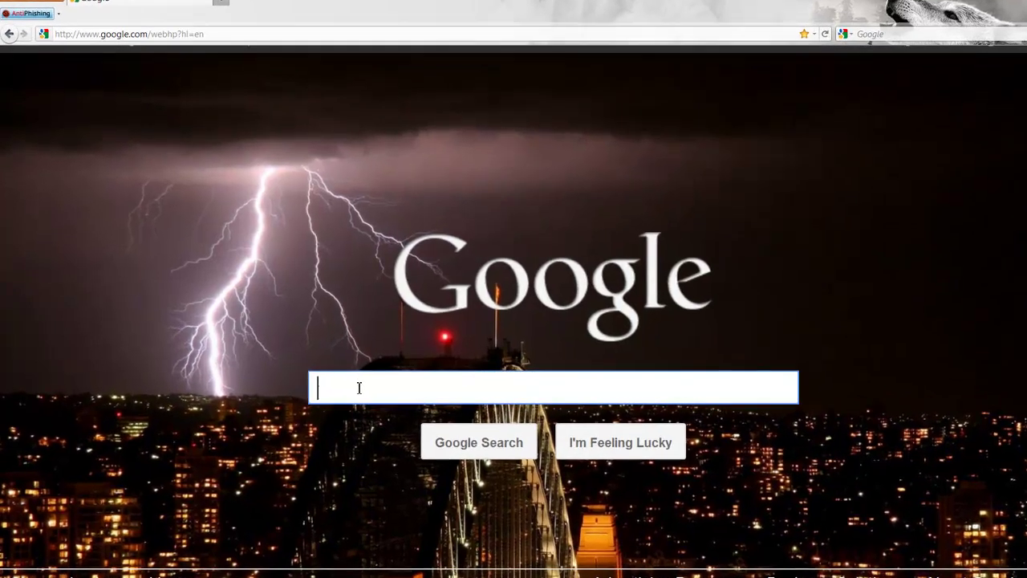
Search Google for 'alcohol 120 torrent' and open the Alcohol 120 v2.0.0.1331+Patch Pirate Bay listing
{"action": "type", "text": "alch"}
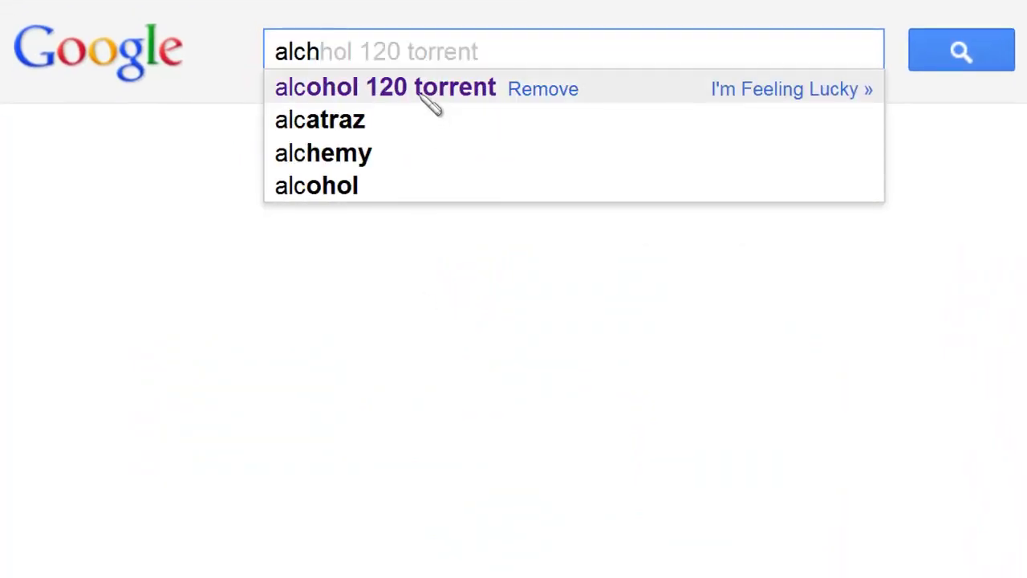
{"action": "type", "text": "o"}
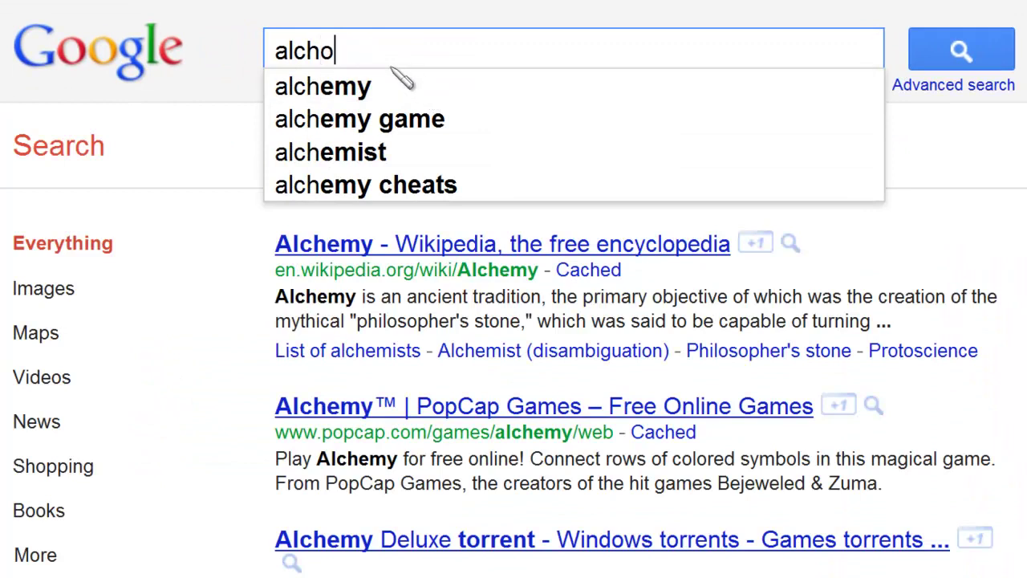
{"action": "key", "text": "BackSpace"}
{"action": "key", "text": "BackSpace"}
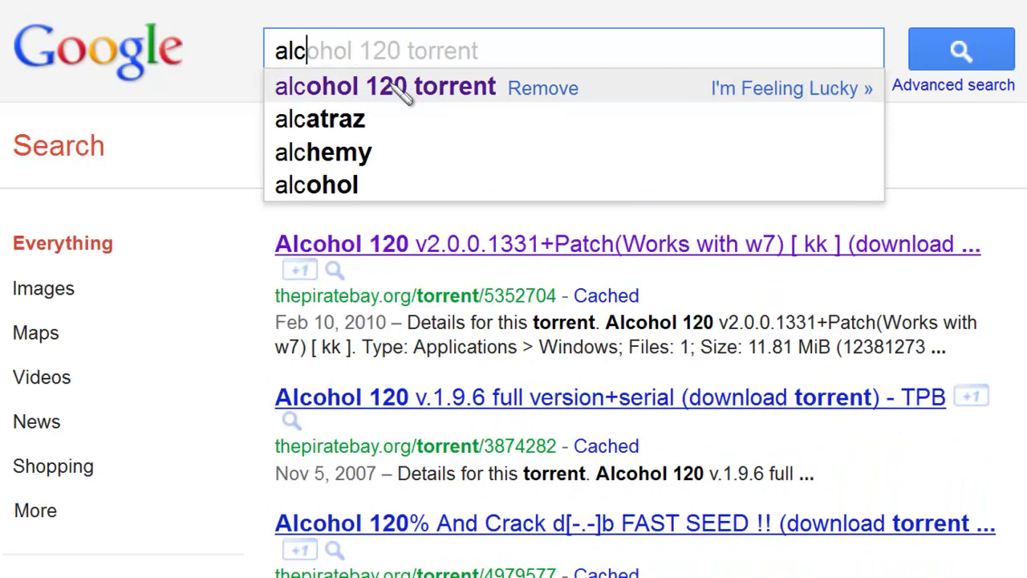
{"action": "left_click", "coordinate": [404, 85]}
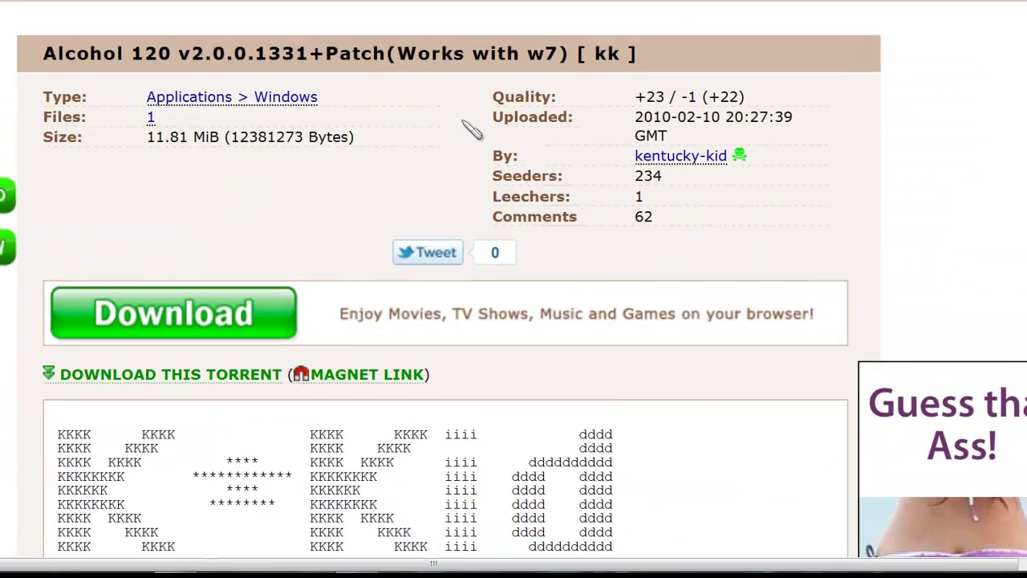
Download the Alcohol 120 torrent file, then cancel Firefox's prompt to open it
{"action": "scroll", "coordinate": [472, 129], "scroll_direction": "down", "scroll_amount": 3}
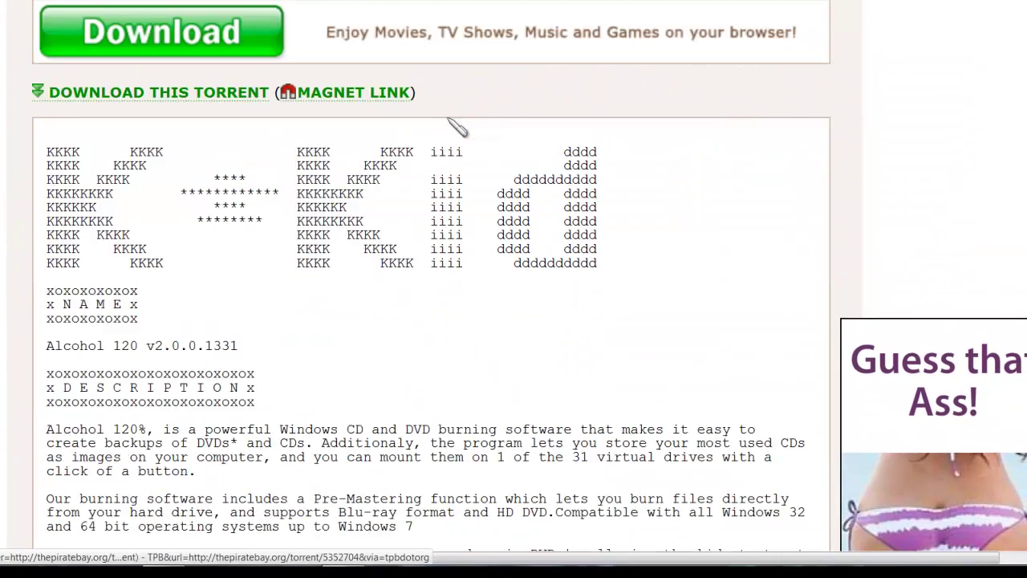
{"action": "left_click", "coordinate": [128, 98]}
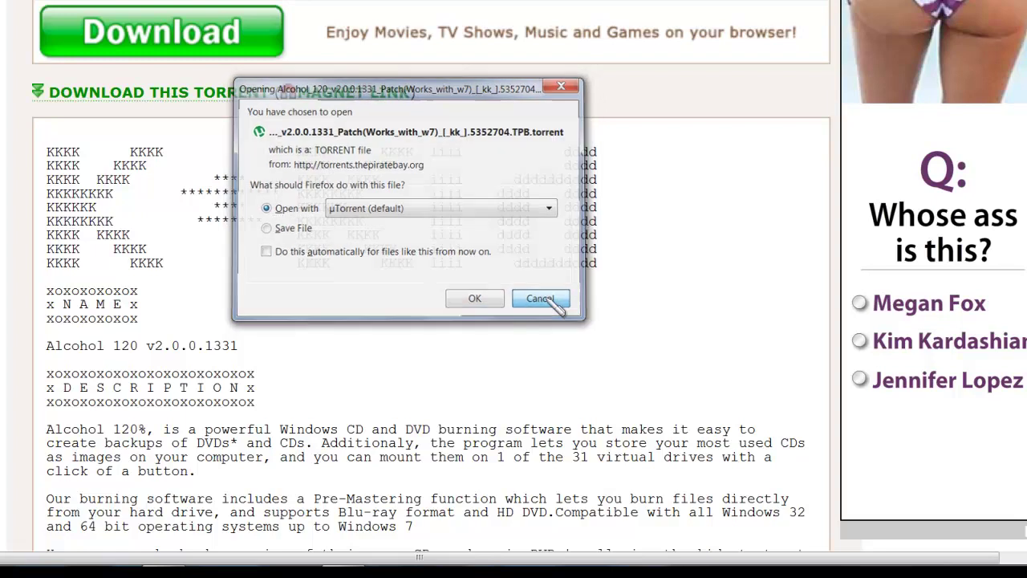
{"action": "left_click", "coordinate": [542, 299]}
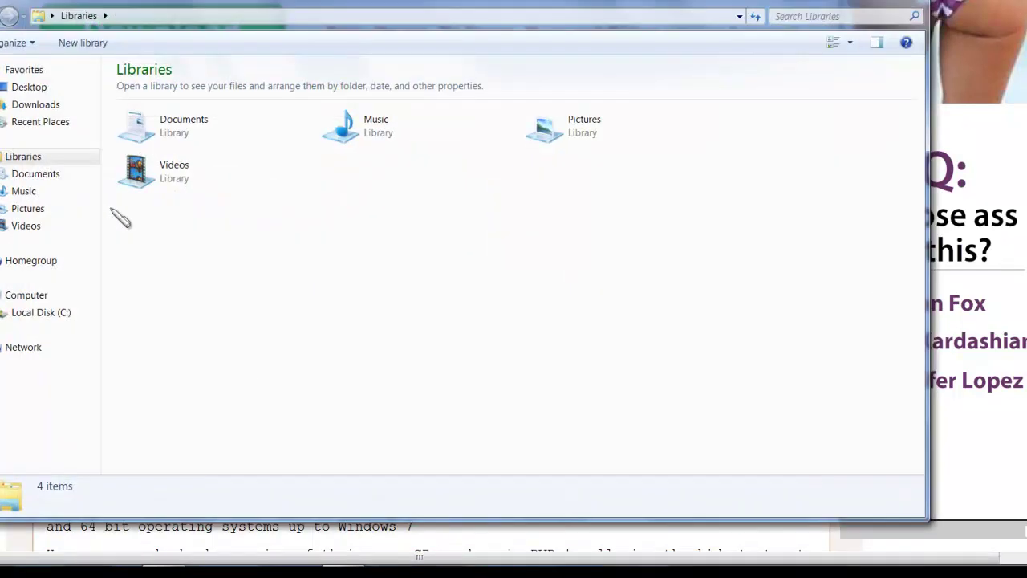
Browse to Documents > Downloads > the Alcohol 120 folder
{"action": "left_click", "coordinate": [210, 124]}
{"action": "double_click", "coordinate": [207, 124]}
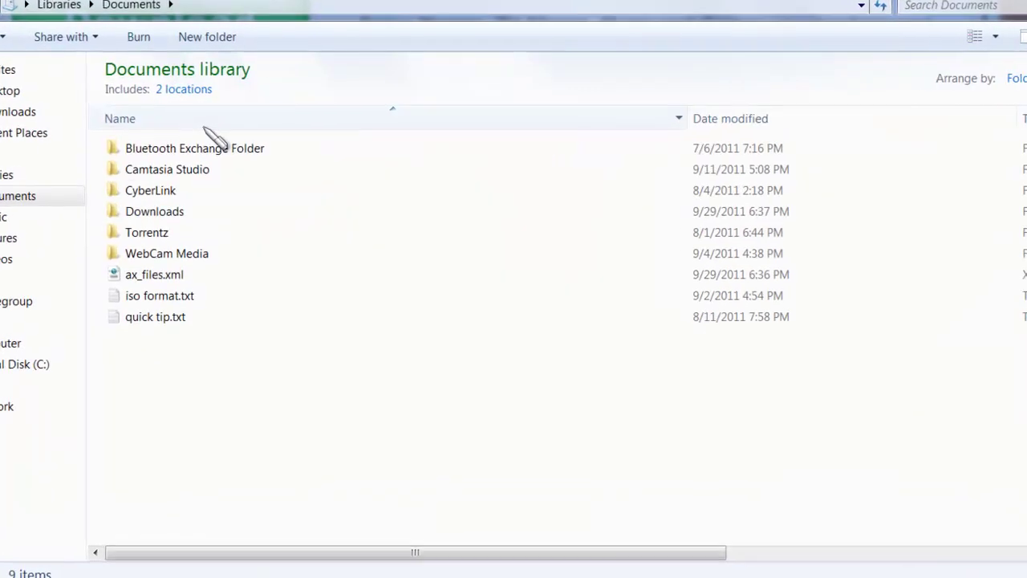
{"action": "double_click", "coordinate": [194, 215]}
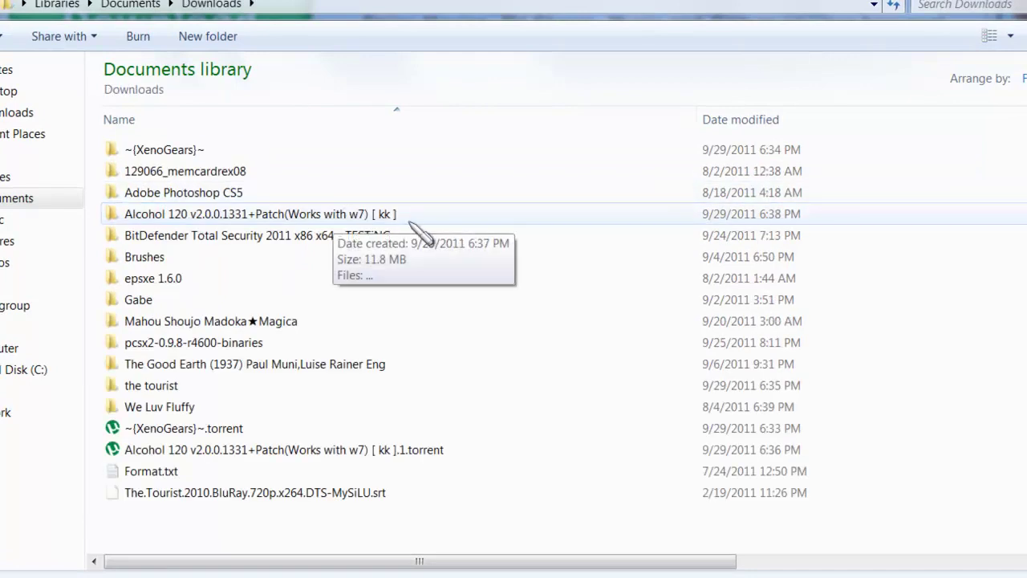
{"action": "double_click", "coordinate": [172, 218]}
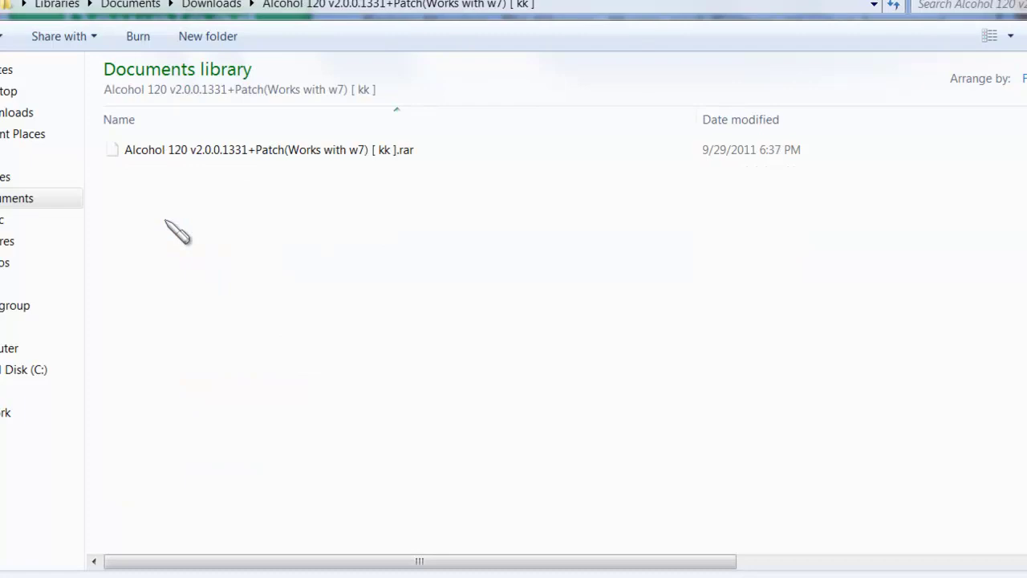
Extract the Alcohol 120 .rar archive into its own folder with 7-Zip
{"action": "right_click", "coordinate": [291, 148]}
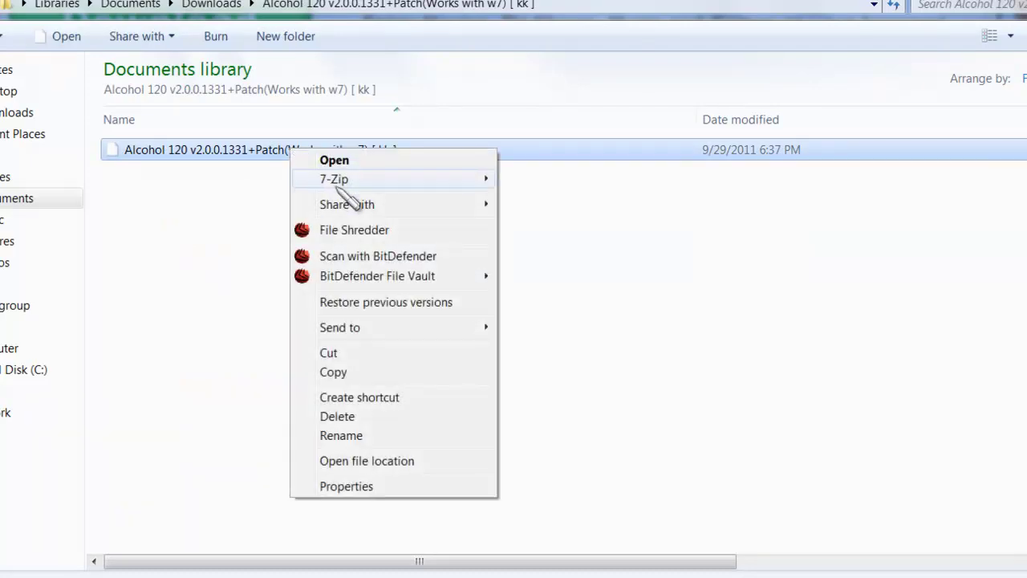
{"action": "mouse_move", "coordinate": [337, 181]}
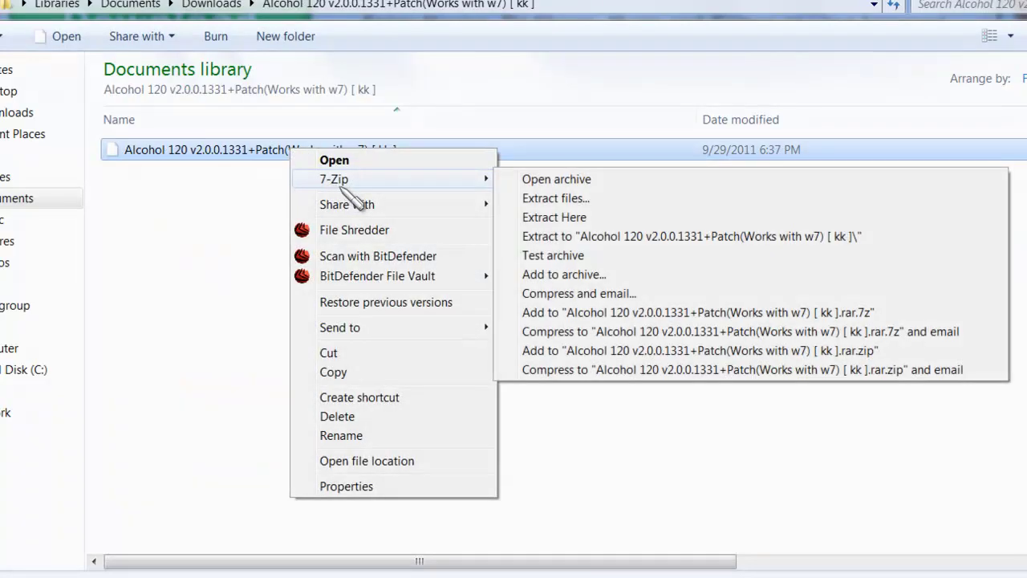
{"action": "left_click", "coordinate": [565, 218]}
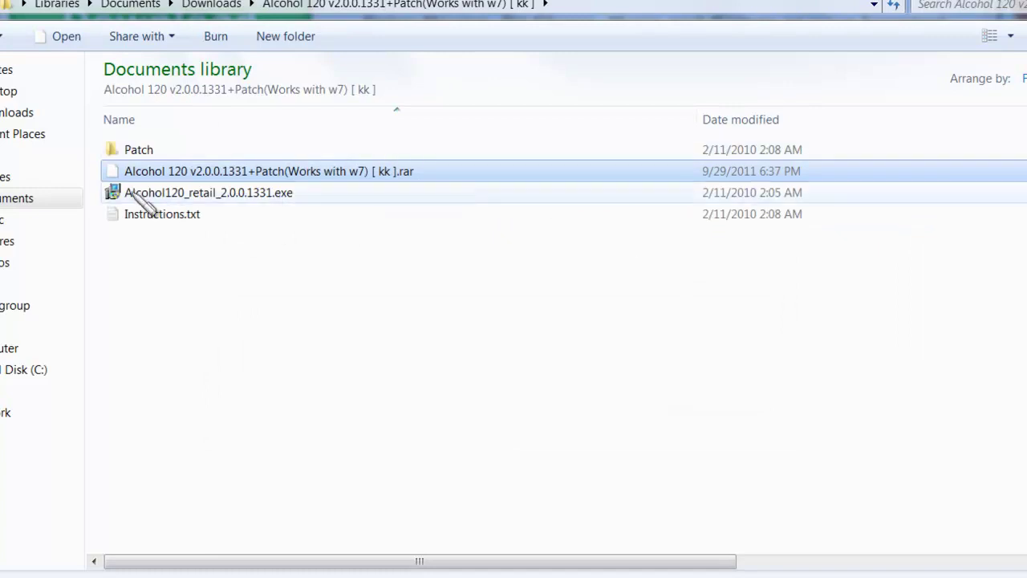
{"action": "double_click", "coordinate": [200, 201]}
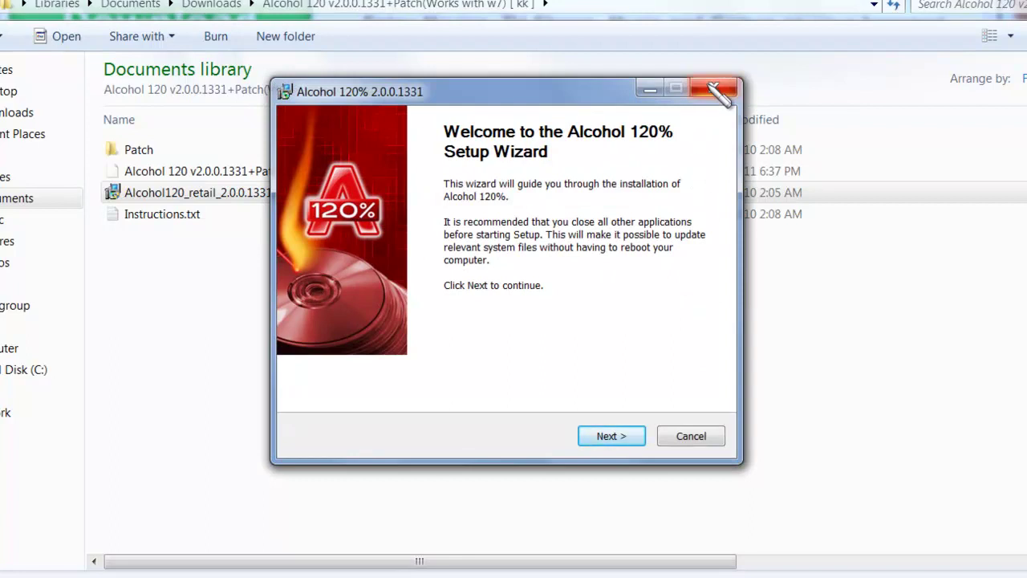
{"action": "left_click", "coordinate": [710, 87]}
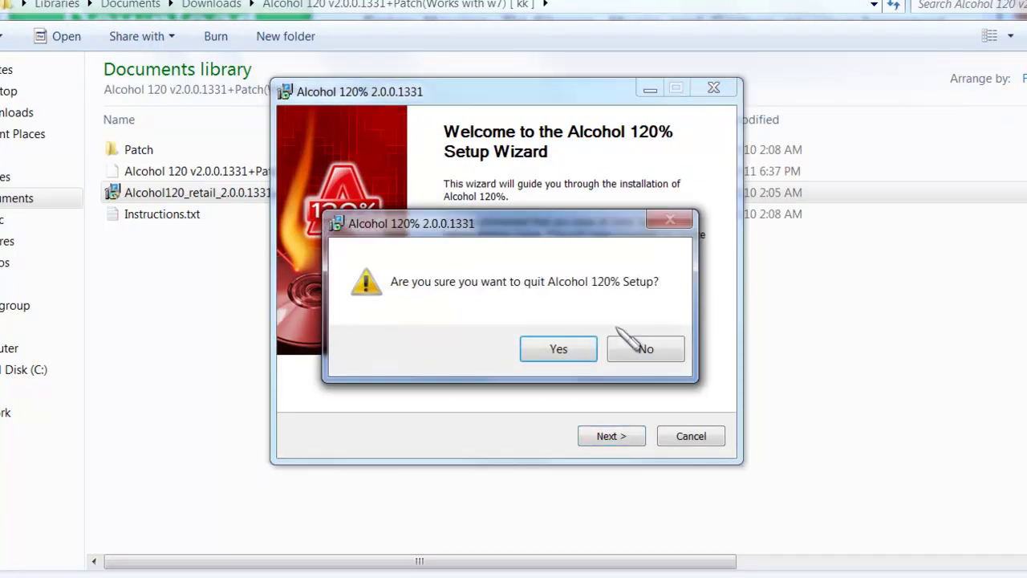
{"action": "left_click", "coordinate": [589, 351]}
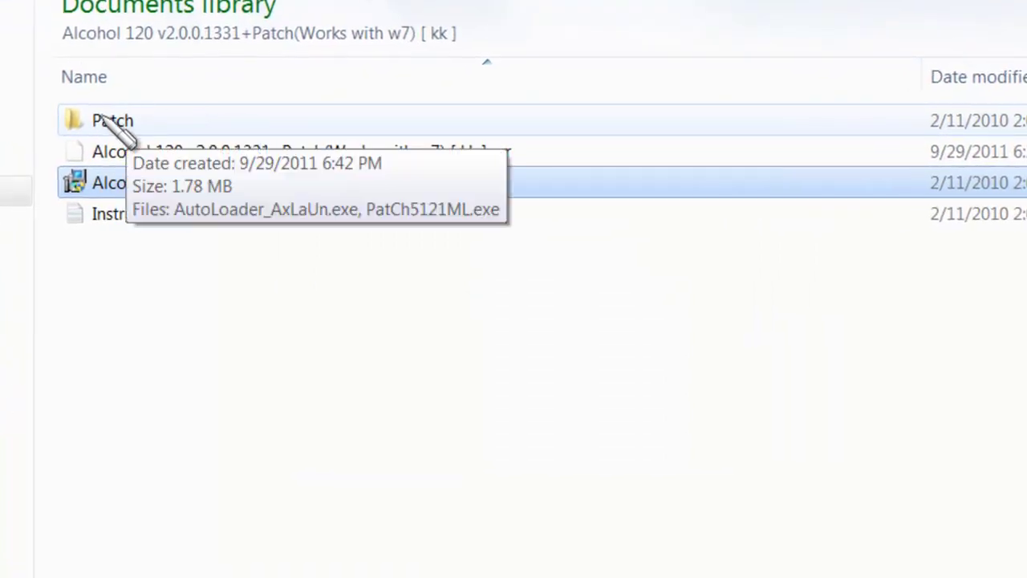
Copy AutoLoader_AxLaUn.exe and PatCh5121ML.exe from the Patch folder
{"action": "double_click", "coordinate": [111, 126]}
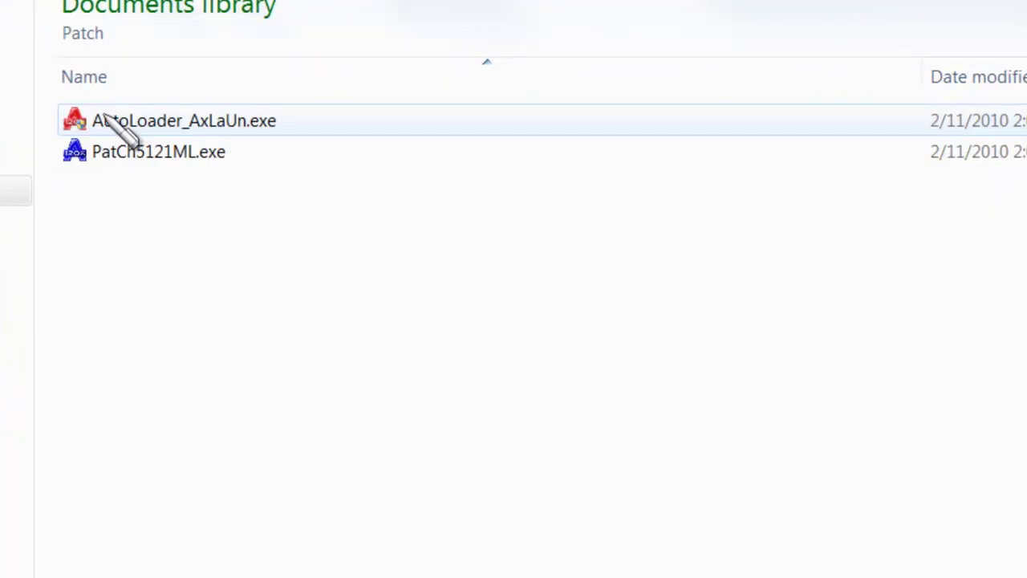
{"action": "left_click_drag", "start_coordinate": [210, 207], "coordinate": [213, 140]}
{"action": "right_click", "coordinate": [192, 119]}
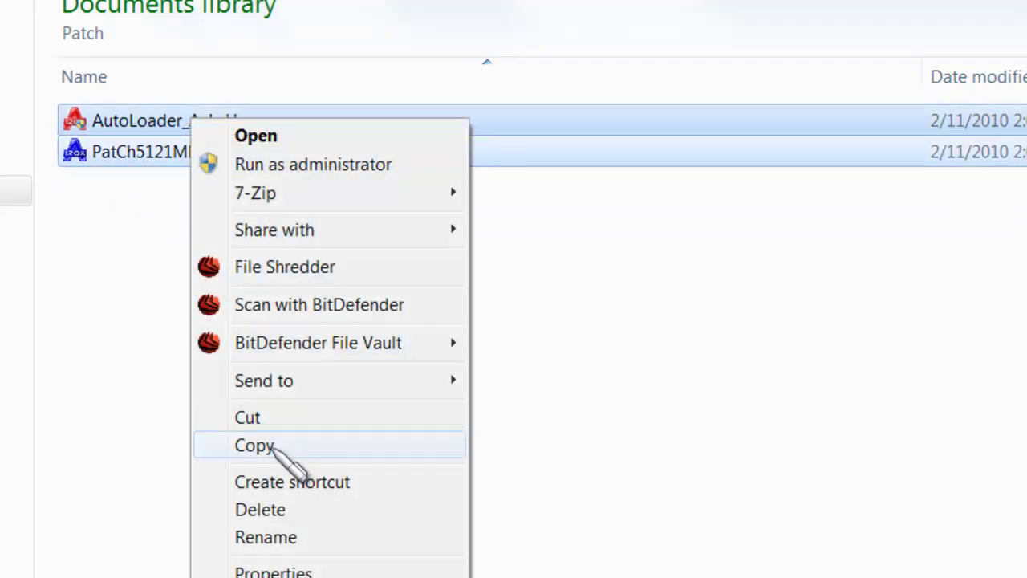
{"action": "left_click", "coordinate": [277, 447]}
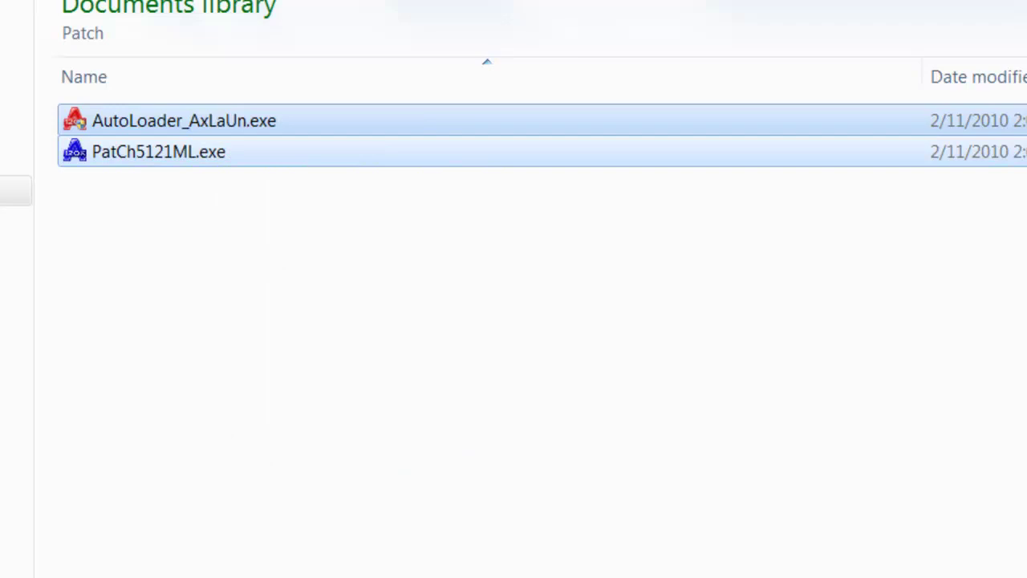
{"action": "key", "text": "super"}
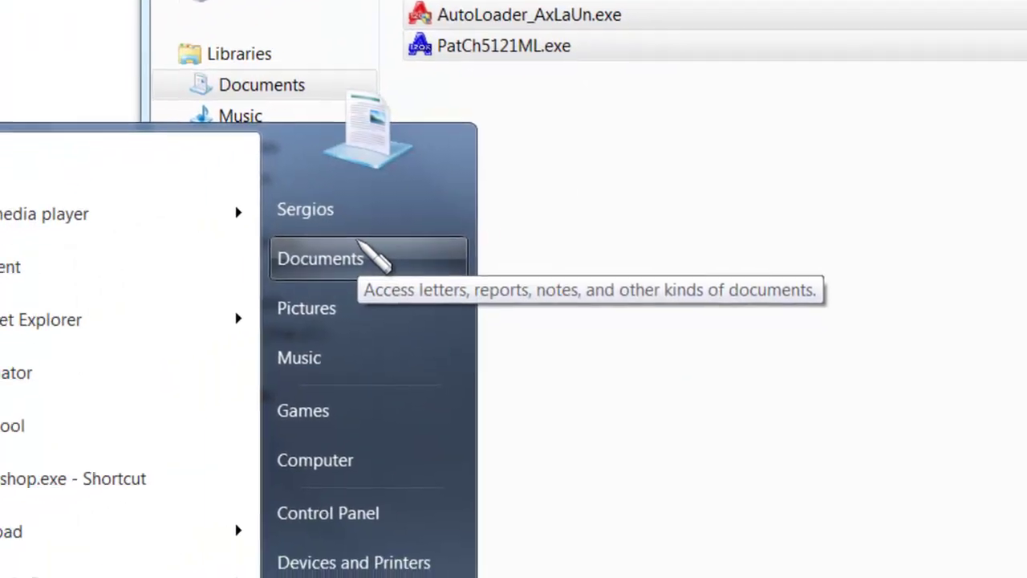
Browse from the user folder to Local Disk (C:) > Program Files (x86)
{"action": "left_click", "coordinate": [376, 213]}
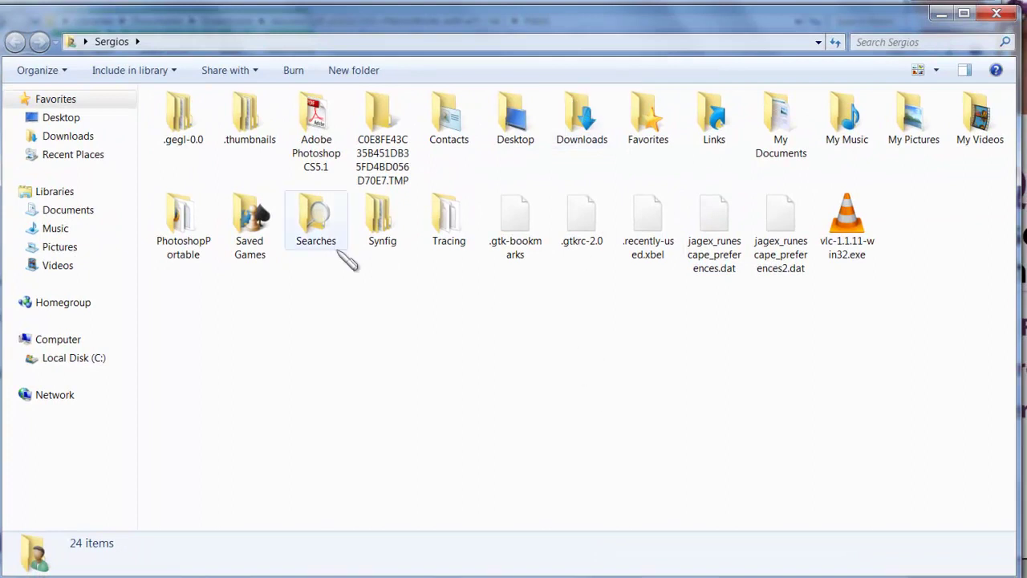
{"action": "left_click", "coordinate": [76, 134]}
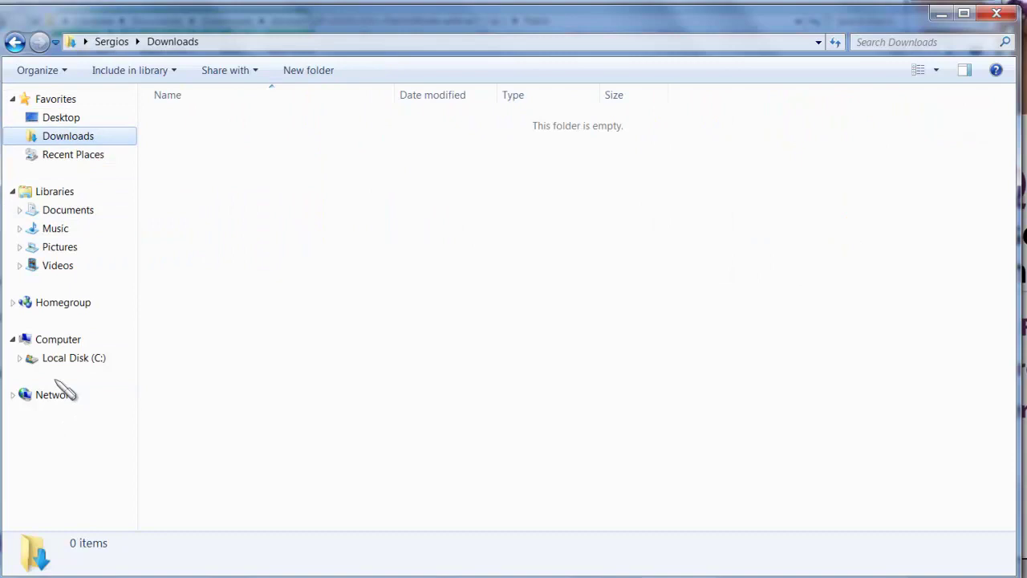
{"action": "left_click", "coordinate": [66, 360]}
{"action": "double_click", "coordinate": [241, 213]}
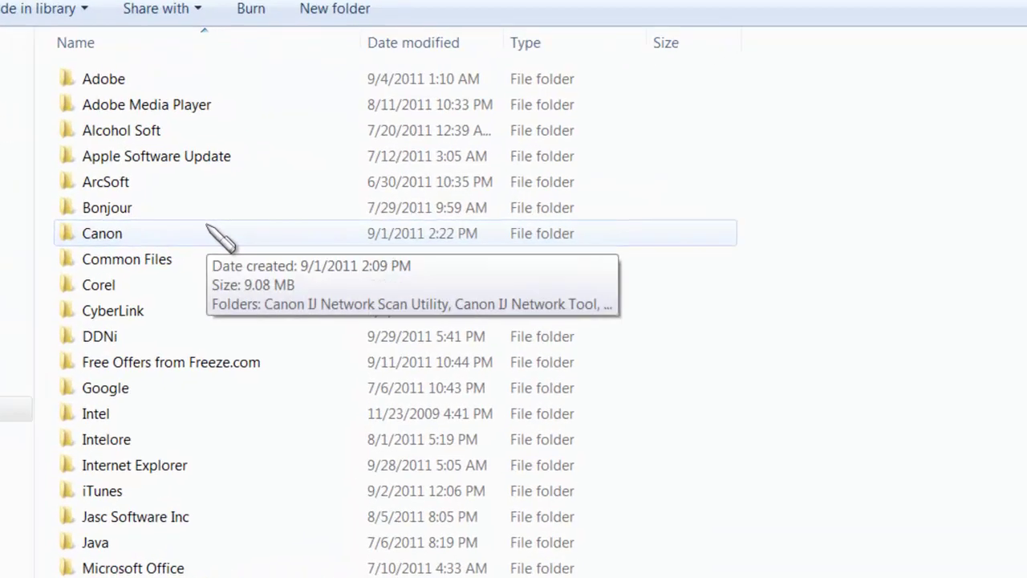
Open Alcohol Soft > Alcohol 120 and bring up, then dismiss, its folder context menu
{"action": "scroll", "coordinate": [208, 229], "scroll_direction": "down", "scroll_amount": 2}
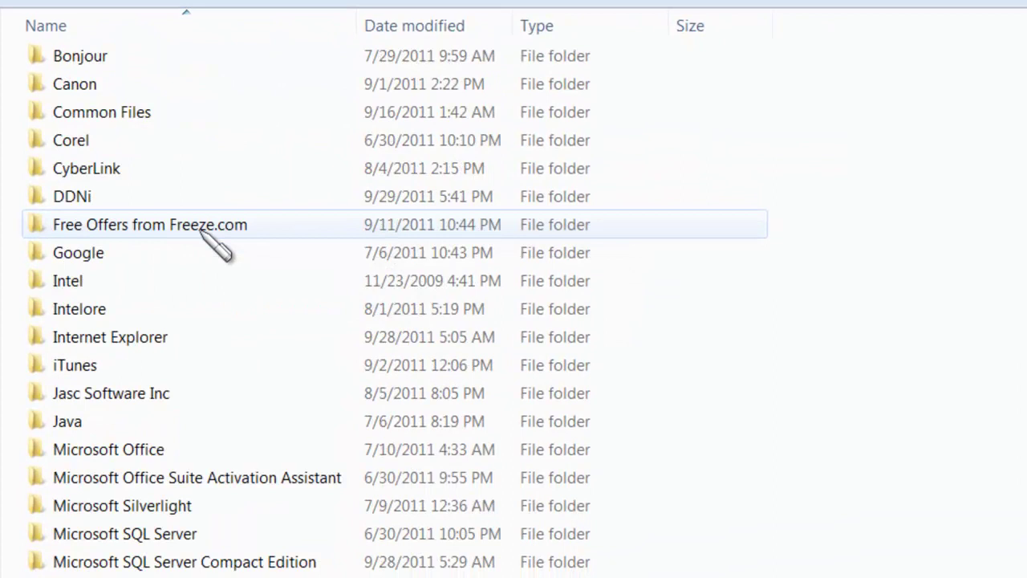
{"action": "scroll", "coordinate": [202, 228], "scroll_direction": "up", "scroll_amount": 2}
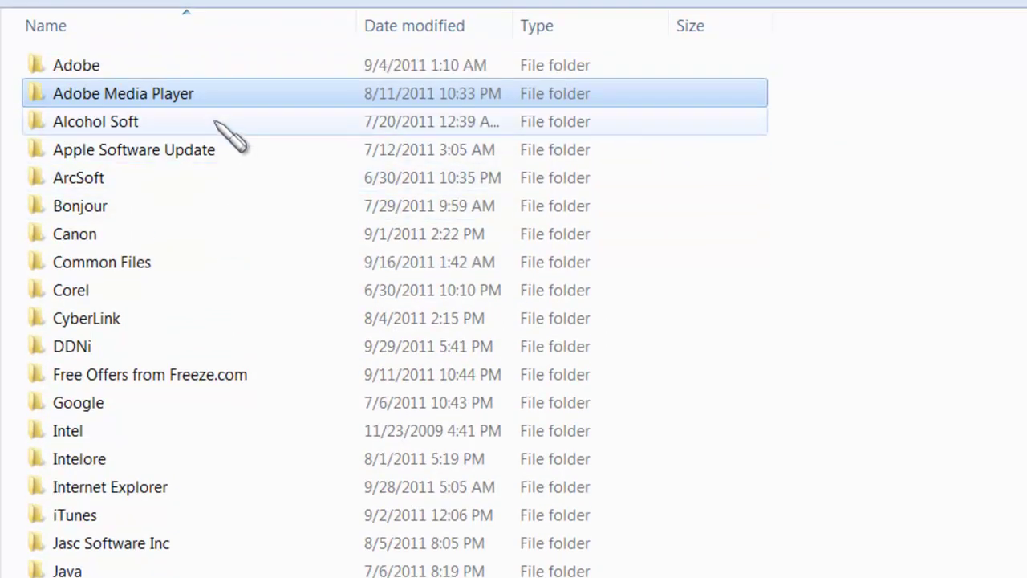
{"action": "left_click", "coordinate": [216, 122]}
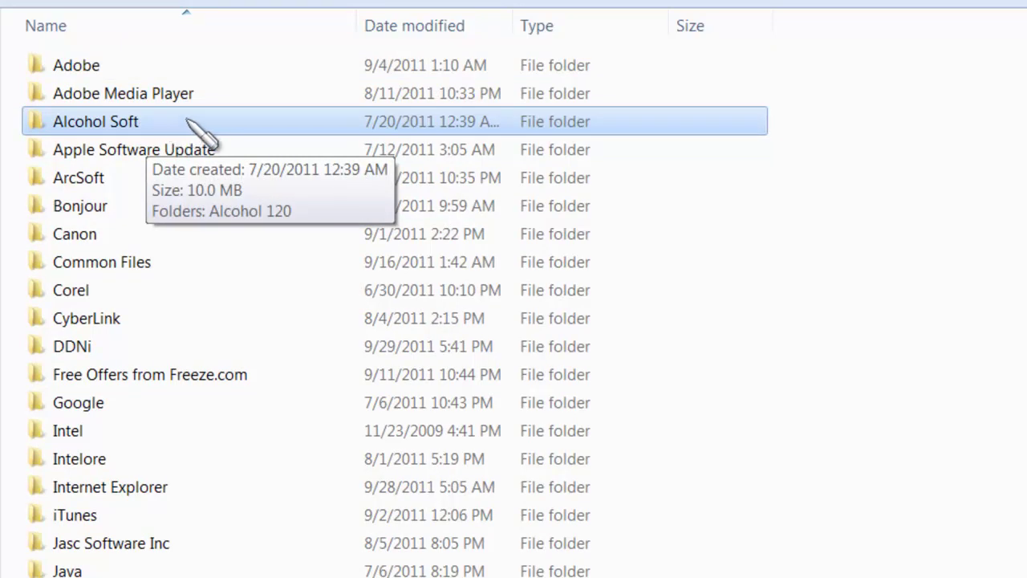
{"action": "double_click", "coordinate": [191, 128]}
{"action": "left_click", "coordinate": [116, 75]}
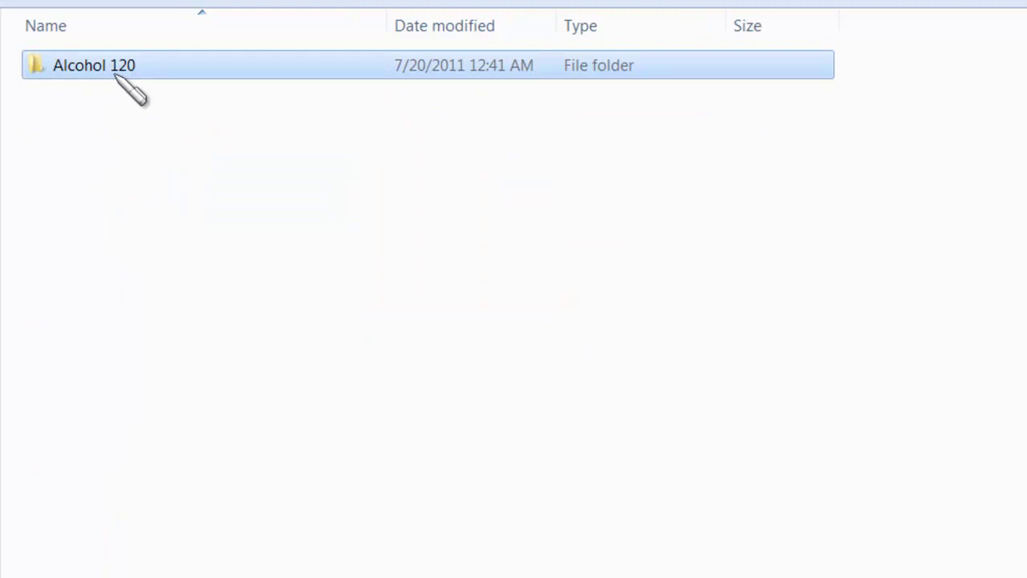
{"action": "double_click", "coordinate": [116, 75]}
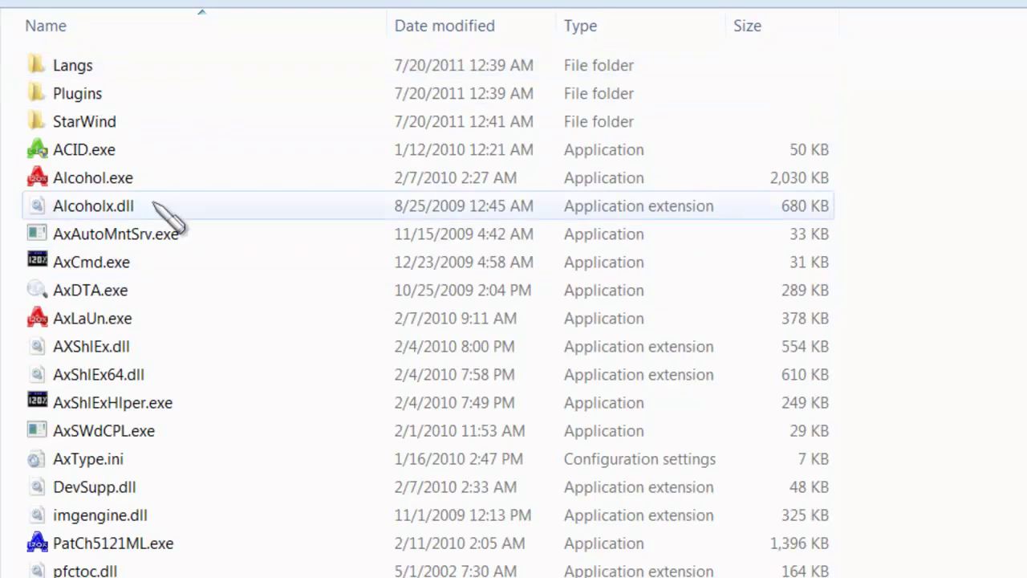
{"action": "right_click", "coordinate": [8, 256]}
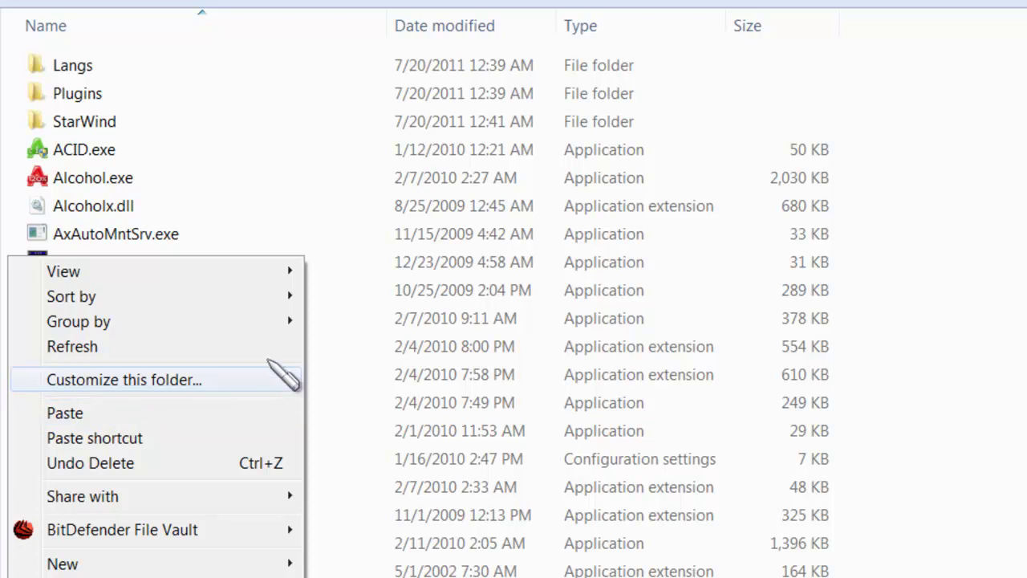
{"action": "key", "text": "Escape"}
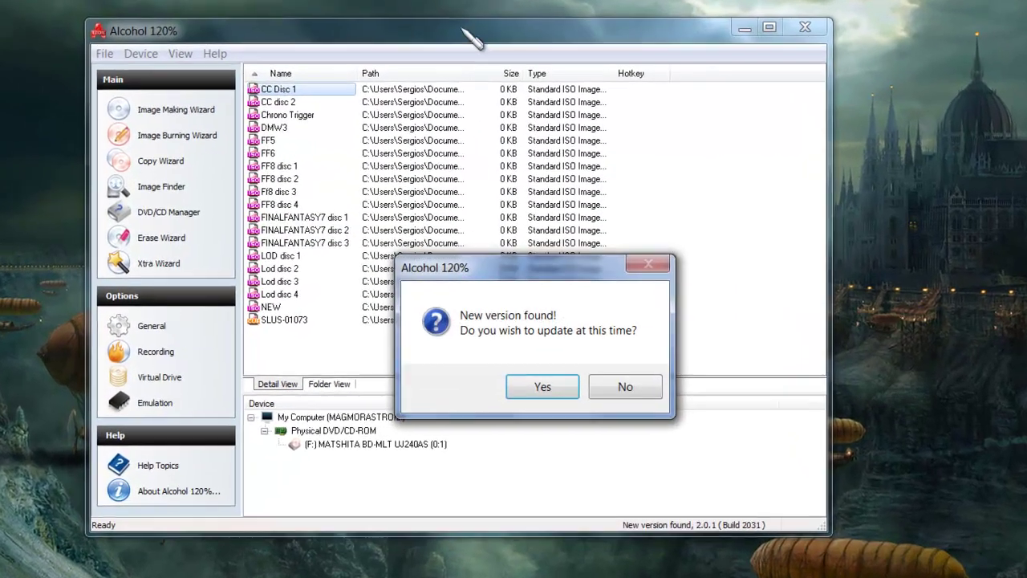
Decline the Alcohol 120% update, shift its window slightly, and close the drive F: AutoPlay prompt
{"action": "left_click", "coordinate": [624, 390]}
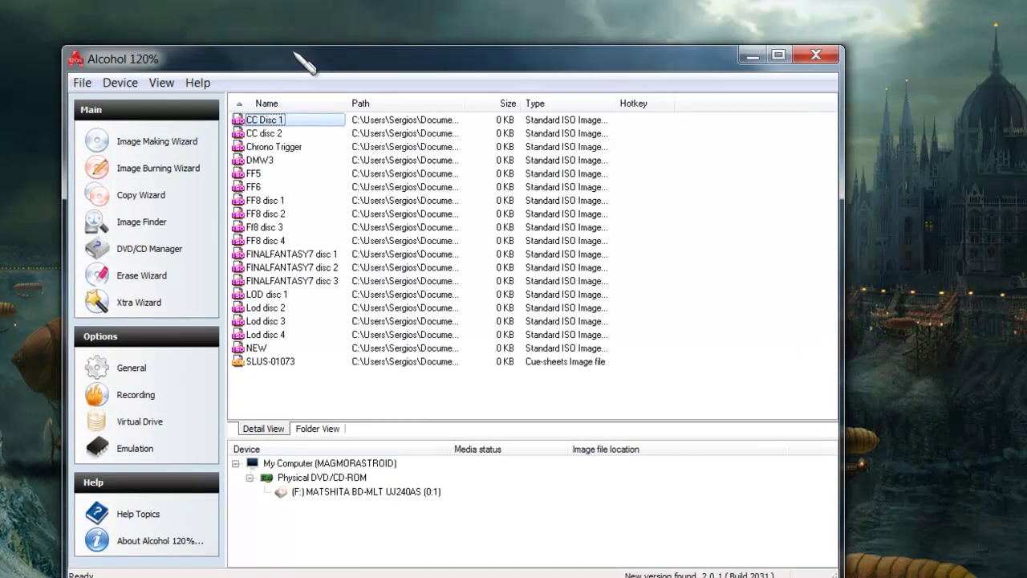
{"action": "left_click_drag", "start_coordinate": [304, 26], "coordinate": [314, 32]}
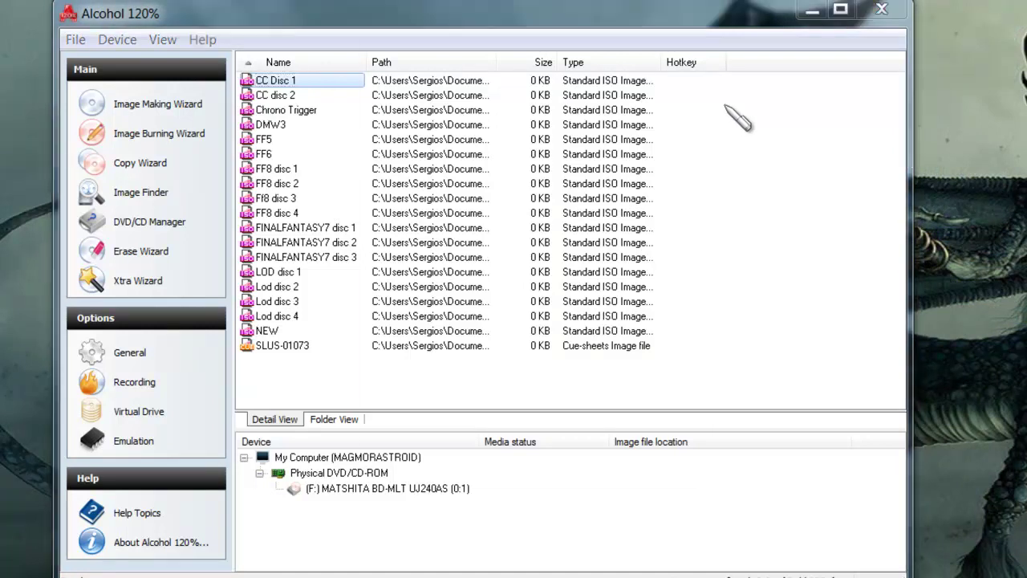
{"action": "left_click", "coordinate": [673, 46]}
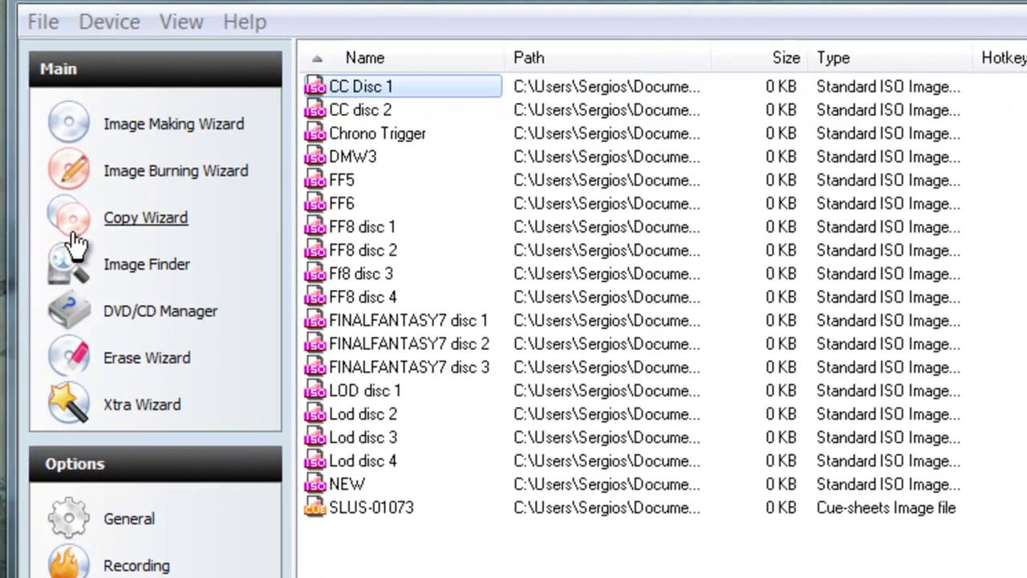
In the Image Making Wizard, keep CDRWIN (*.cue) format, name the image Breakout, and start ripping
{"action": "left_click", "coordinate": [189, 128]}
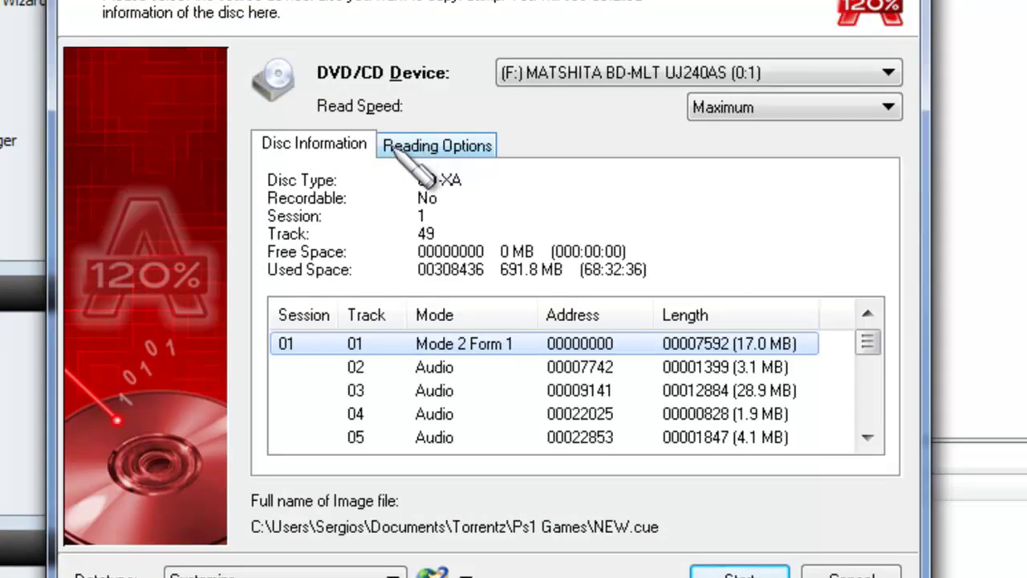
{"action": "left_click", "coordinate": [394, 147]}
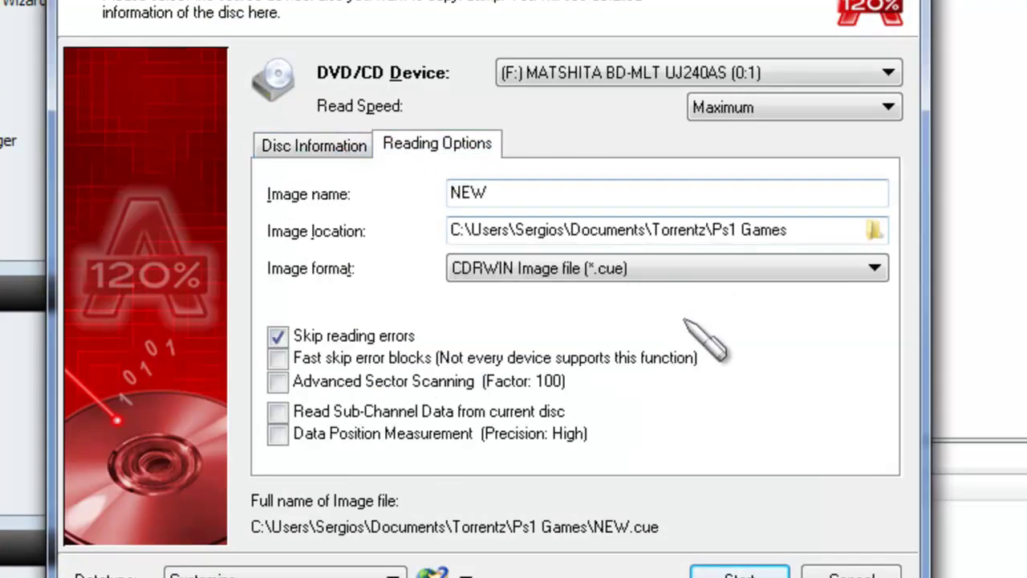
{"action": "left_click", "coordinate": [700, 268]}
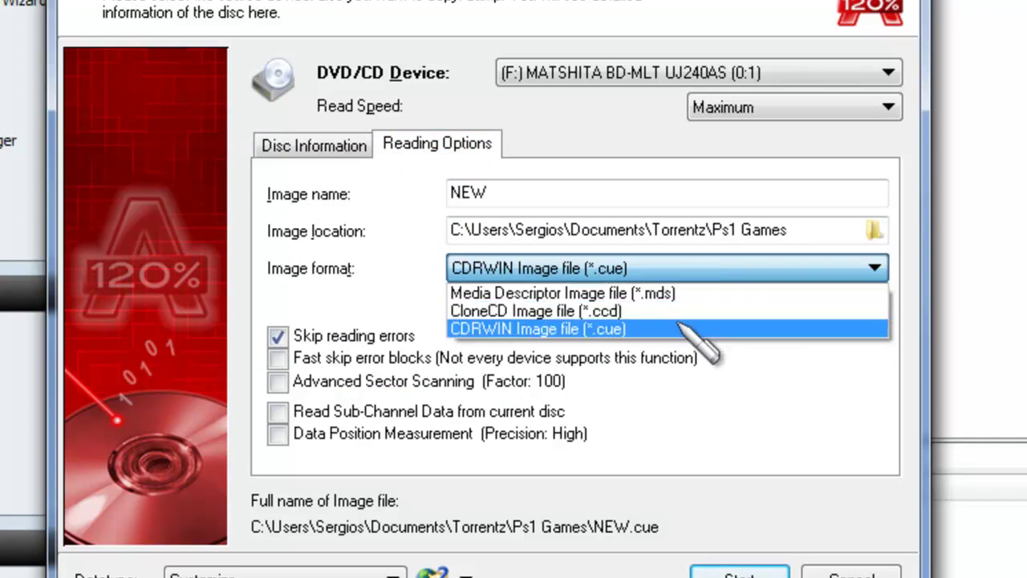
{"action": "left_click", "coordinate": [644, 329]}
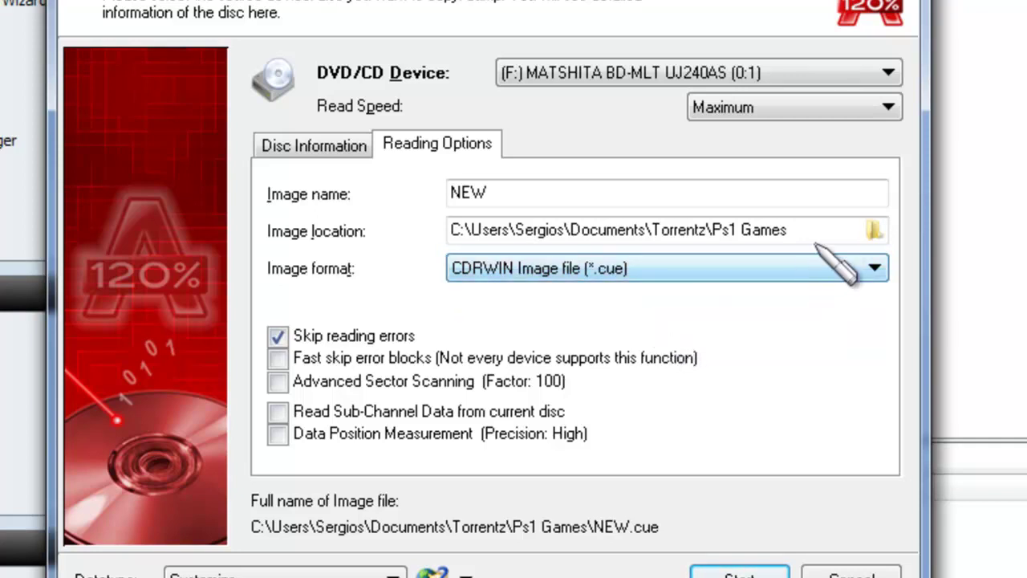
{"action": "double_click", "coordinate": [514, 193]}
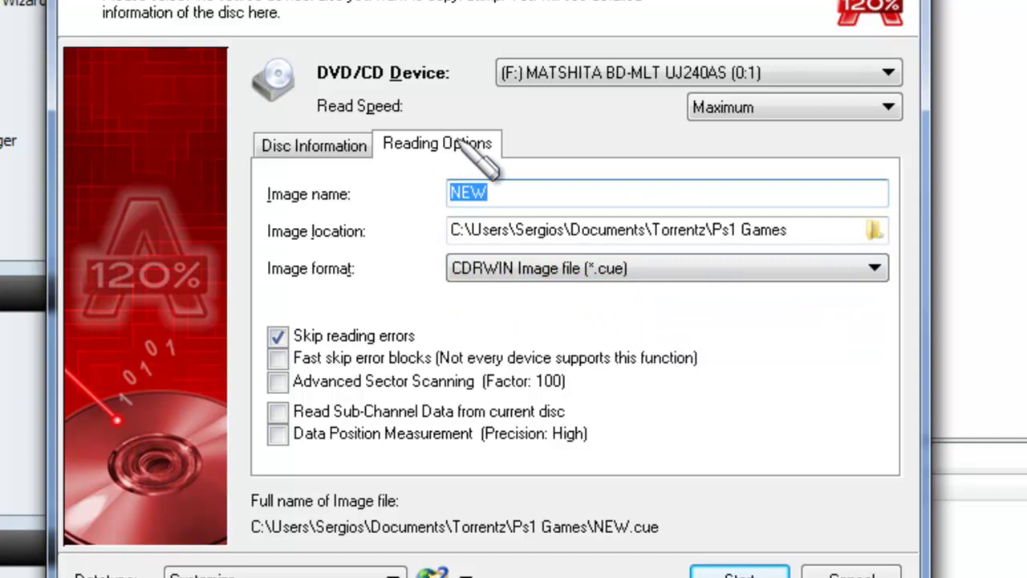
{"action": "type", "text": "Breakout"}
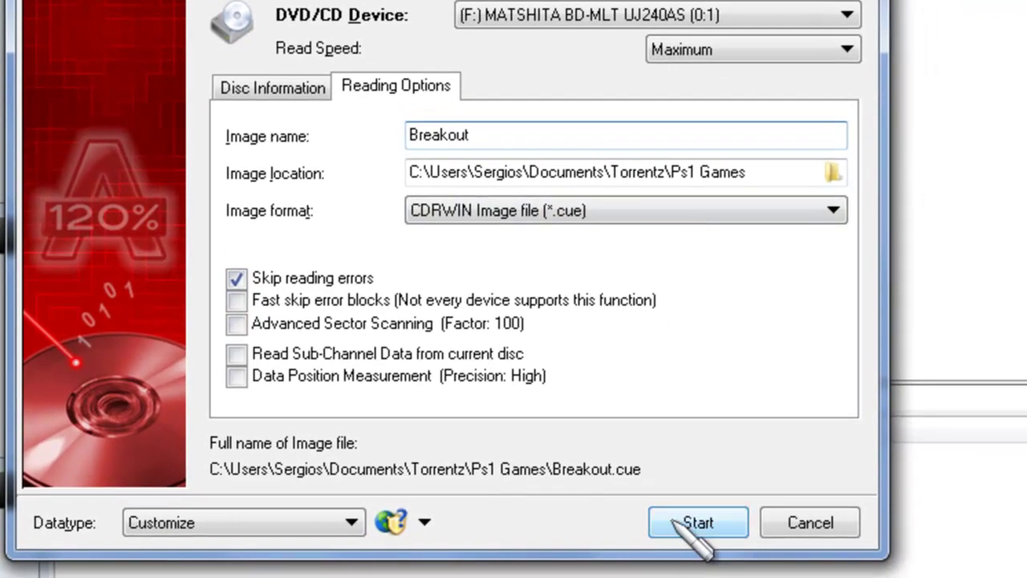
{"action": "left_click", "coordinate": [690, 523]}
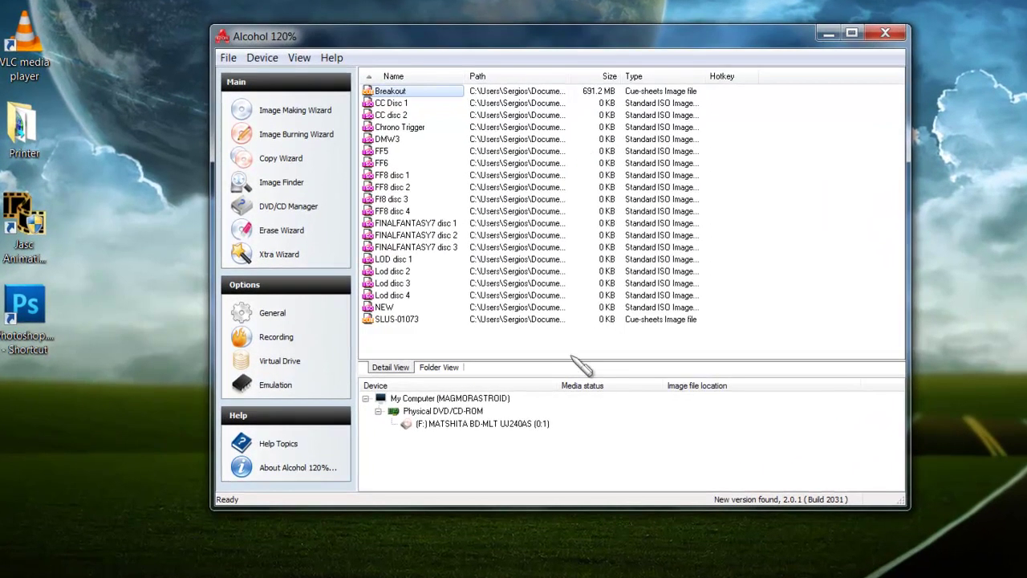
Bring the Ps1 Games folder holding Breakout.bin and Breakout.cue to the front
{"action": "mouse_move", "coordinate": [68, 577]}
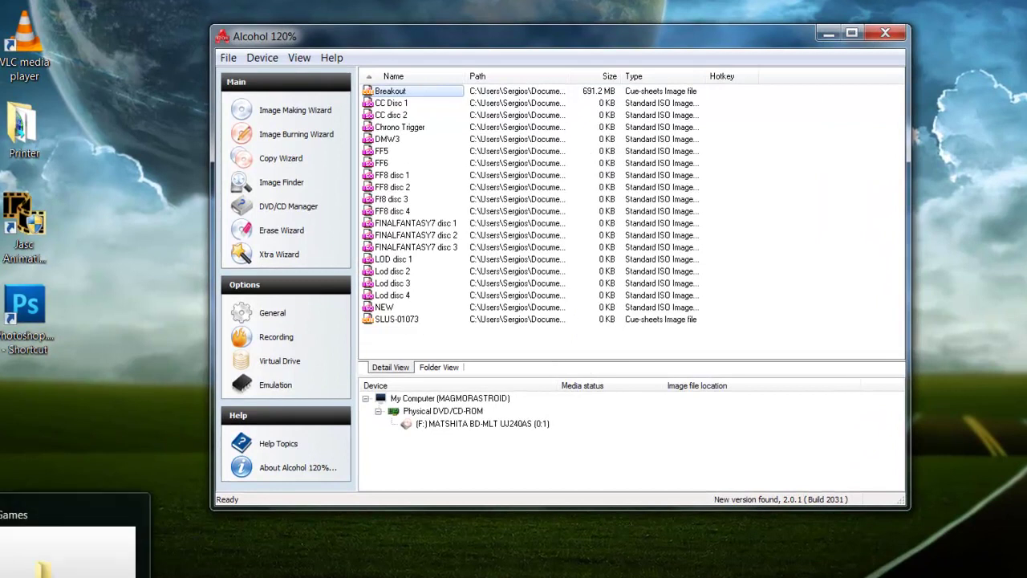
{"action": "left_click", "coordinate": [68, 577]}
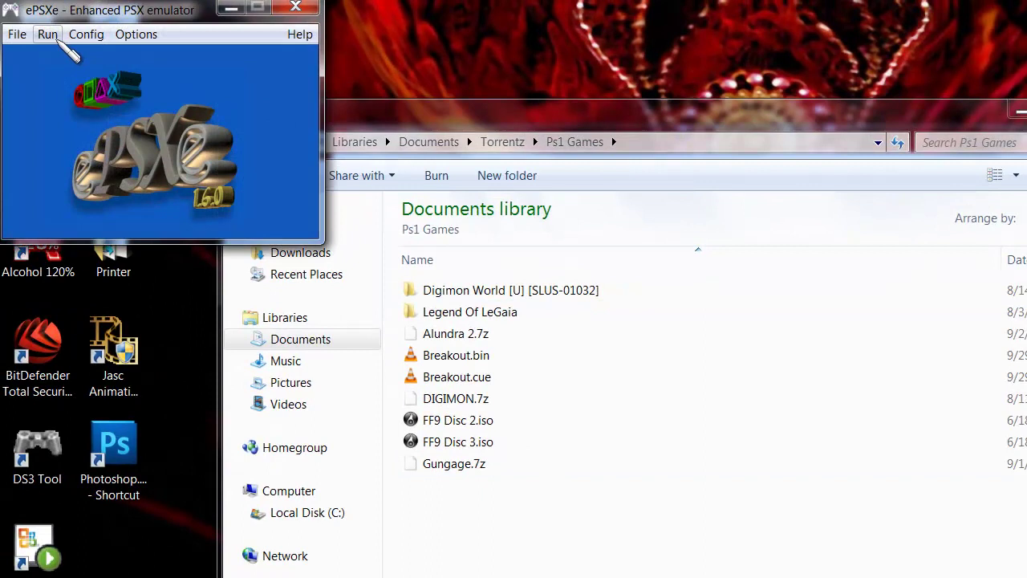
Load Breakout.bin in ePSXe through File > Run ISO
{"action": "left_click", "coordinate": [16, 33]}
{"action": "left_click", "coordinate": [56, 74]}
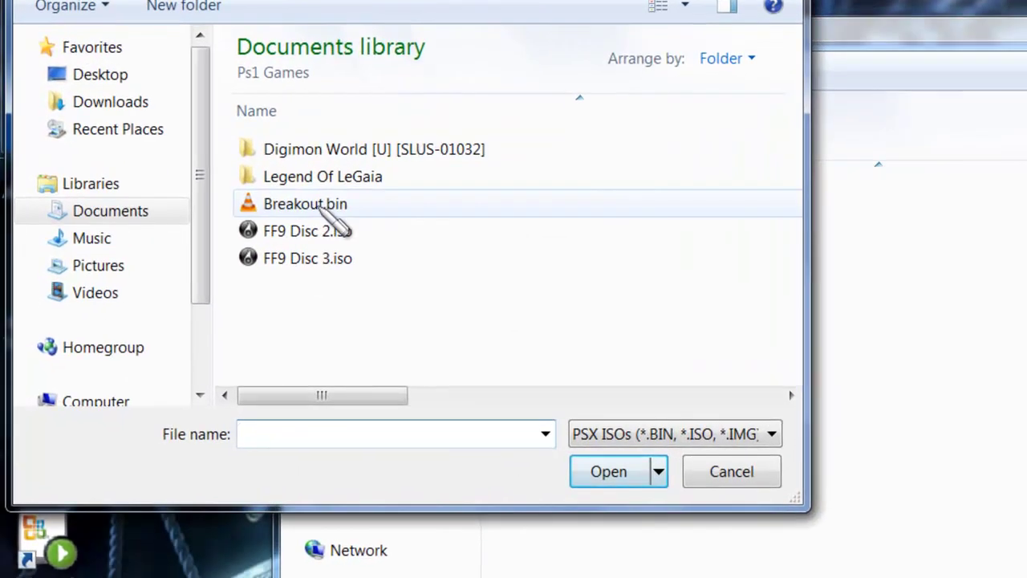
{"action": "double_click", "coordinate": [321, 203]}
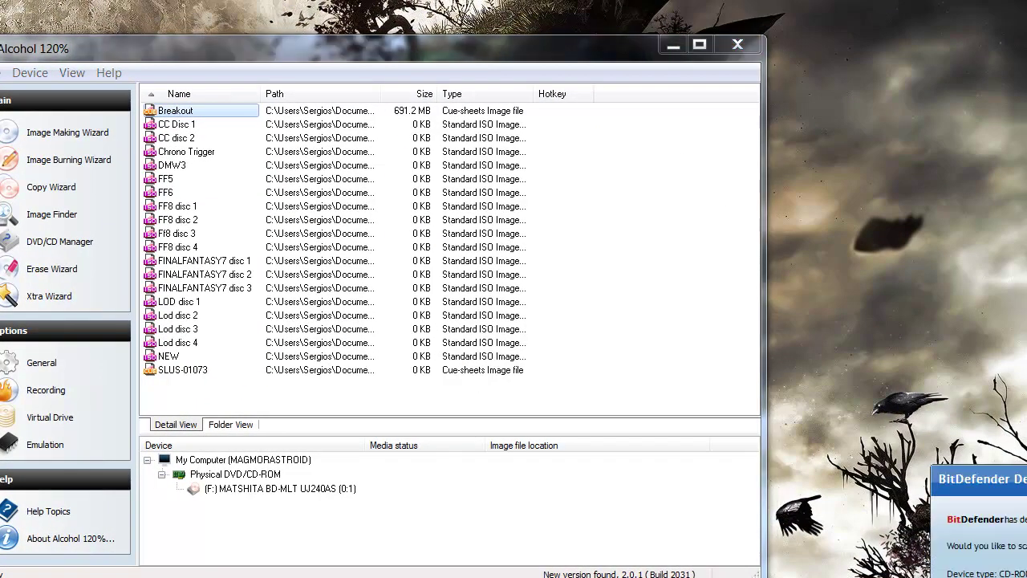
Close the AutoPlay prompt for the new disc in drive F:
{"action": "left_click", "coordinate": [546, 75]}
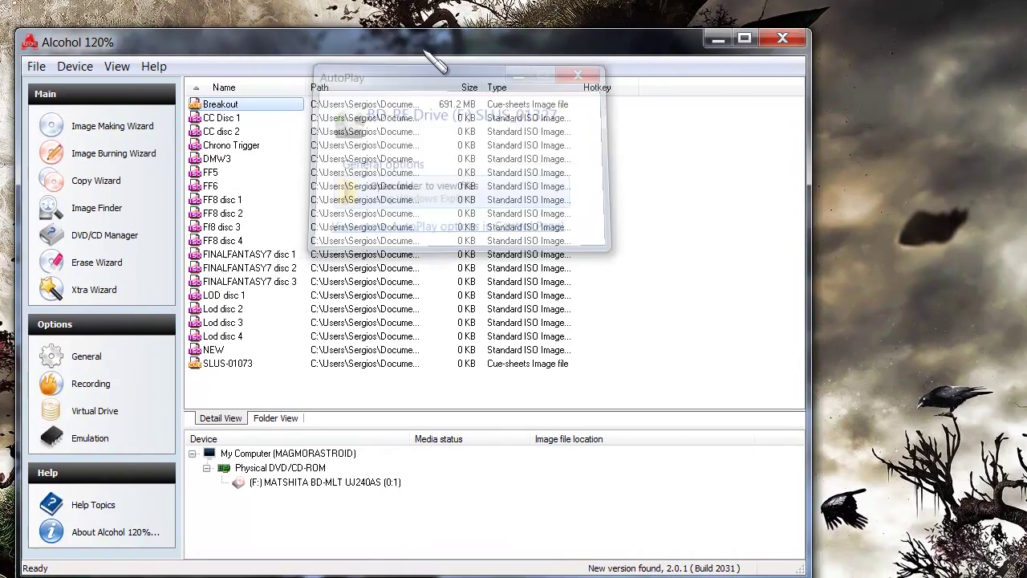
Rip the disc as a Standard ISO (*.iso) image, renaming SLUS_01327 to Army Men World War
{"action": "left_click", "coordinate": [80, 126]}
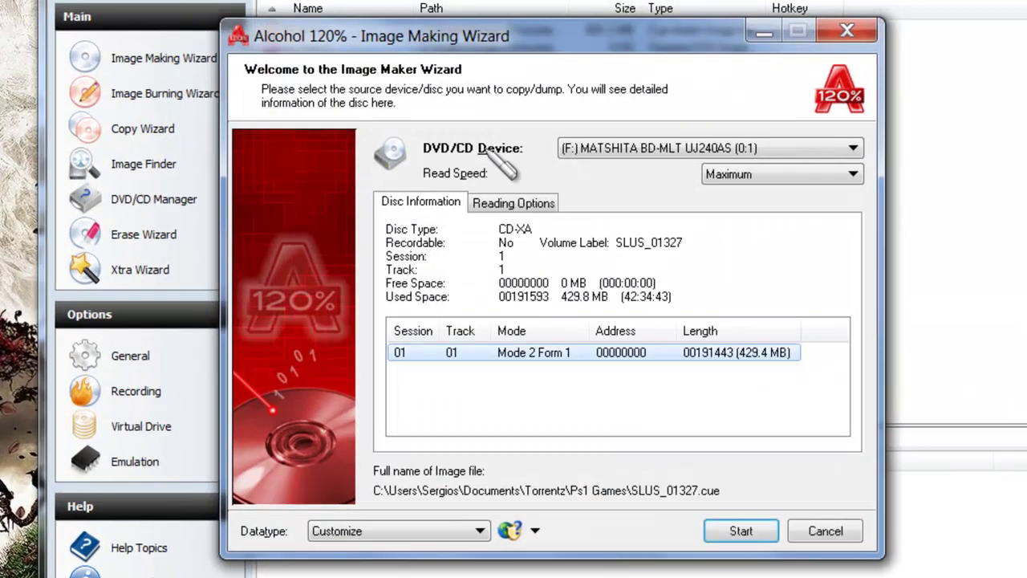
{"action": "left_click", "coordinate": [514, 204]}
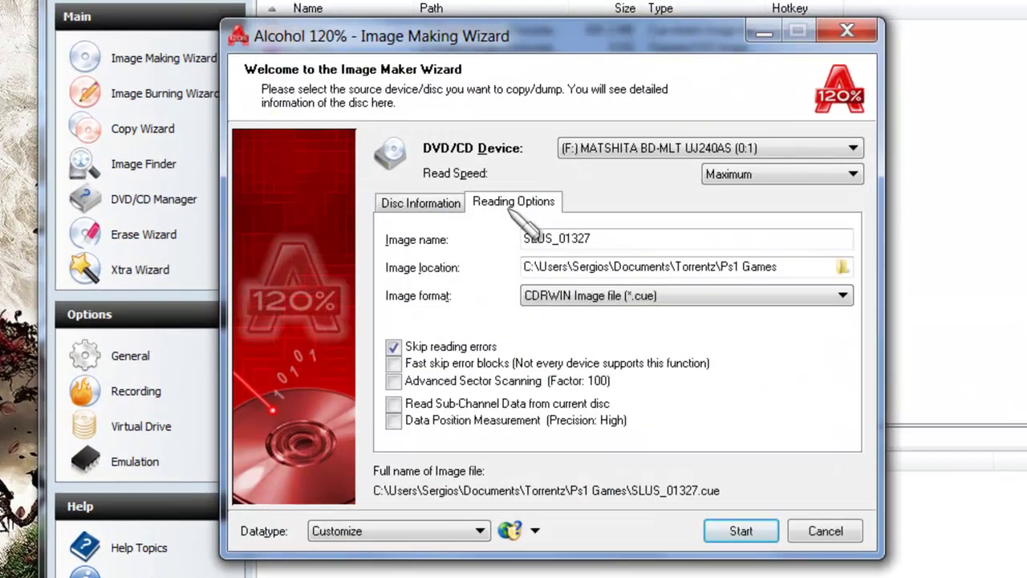
{"action": "left_click", "coordinate": [755, 295]}
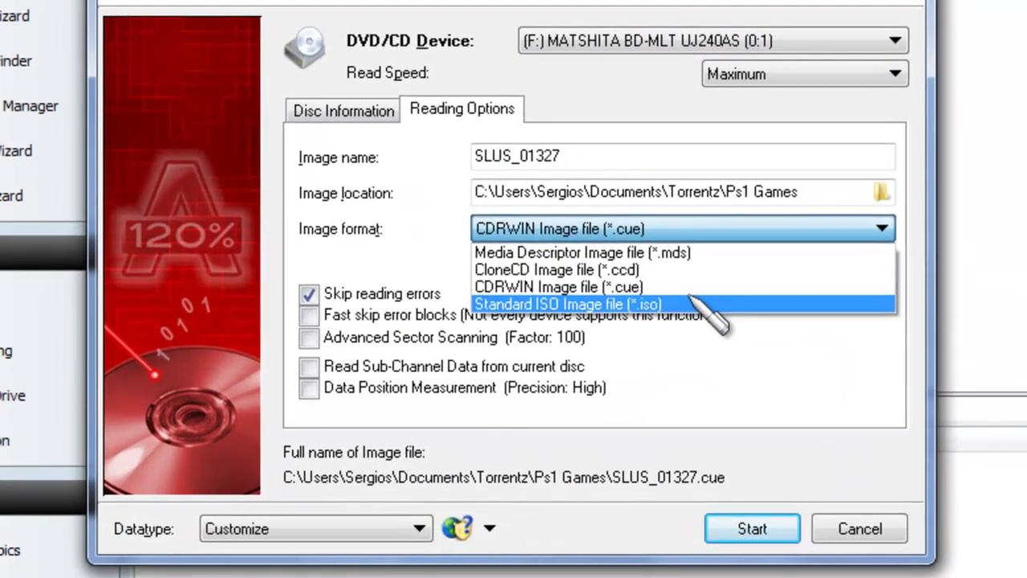
{"action": "left_click", "coordinate": [692, 303]}
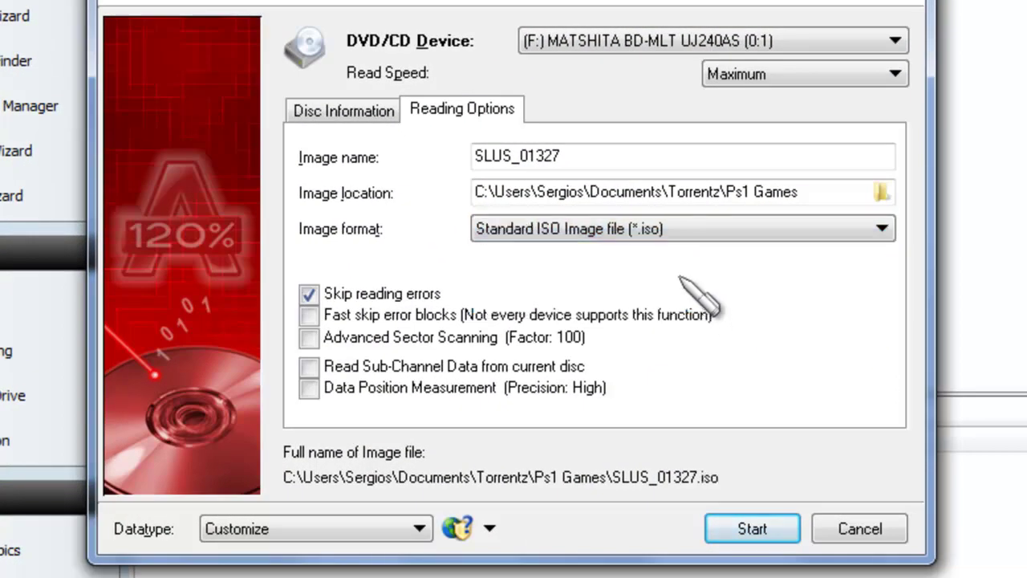
{"action": "double_click", "coordinate": [596, 154]}
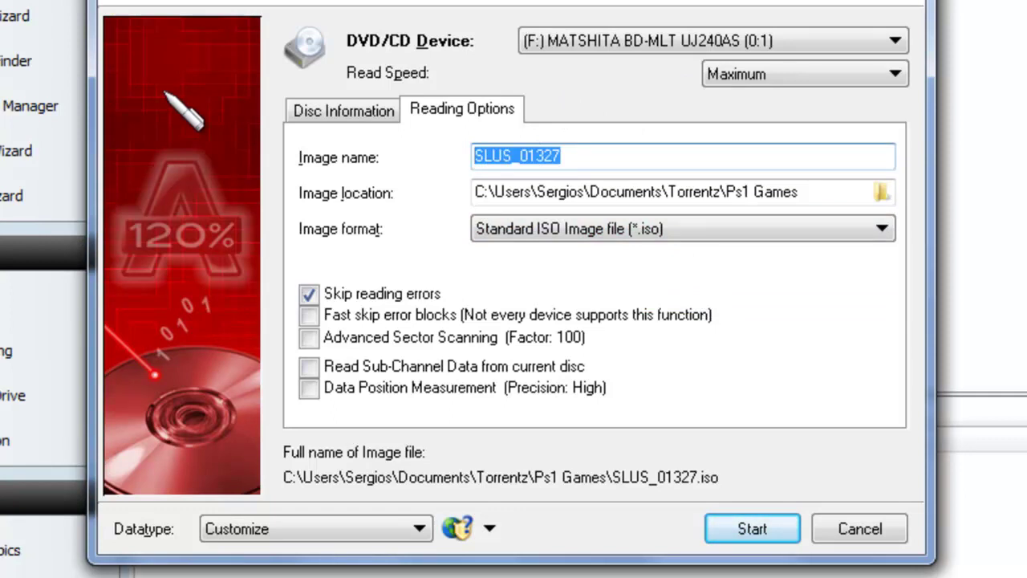
{"action": "type", "text": "Army Men"}
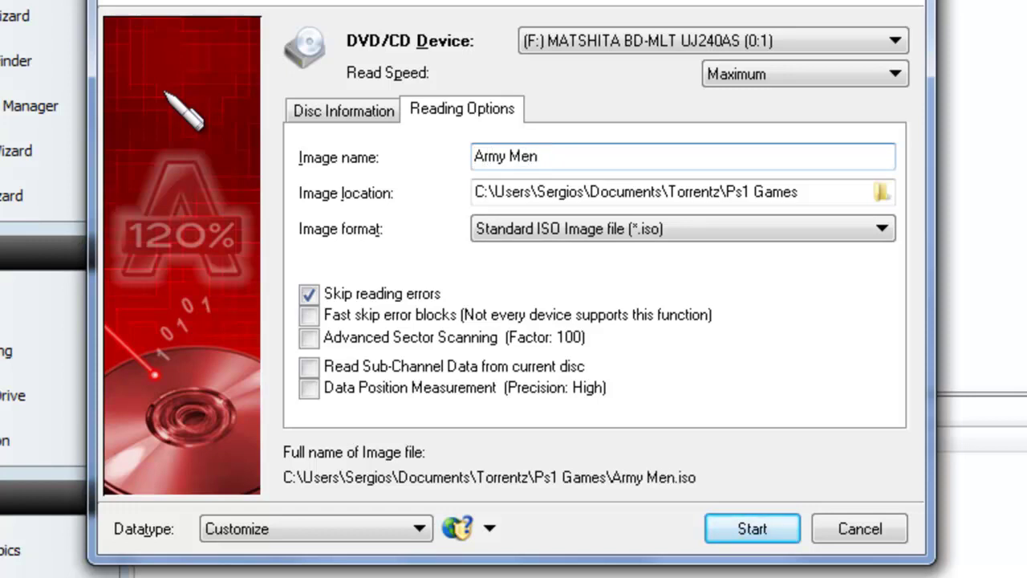
{"action": "type", "text": " Worl"}
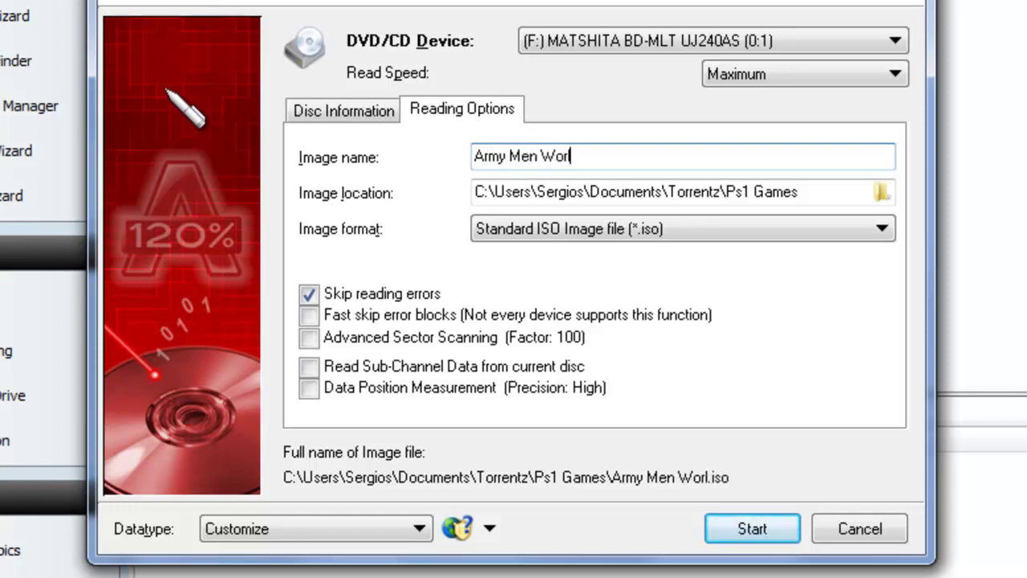
{"action": "type", "text": "d War"}
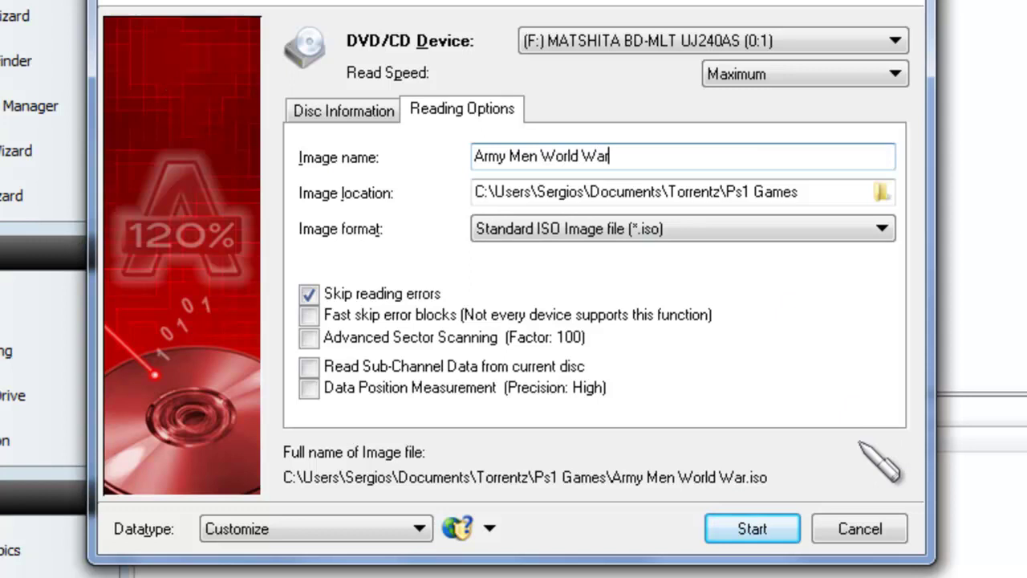
{"action": "left_click", "coordinate": [766, 526]}
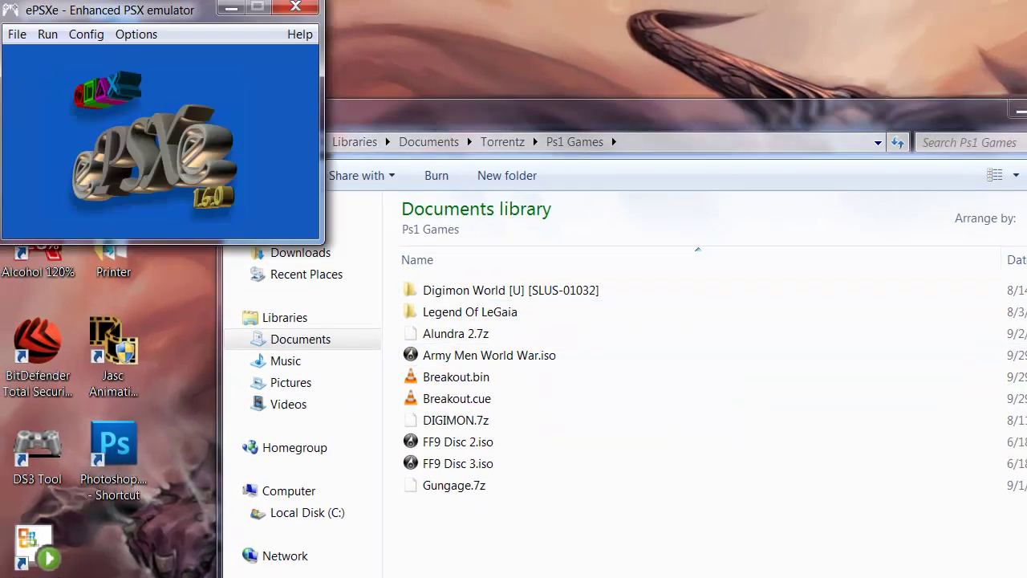
Boot Army Men World War.iso in ePSXe with File > Run ISO
{"action": "left_click", "coordinate": [16, 34]}
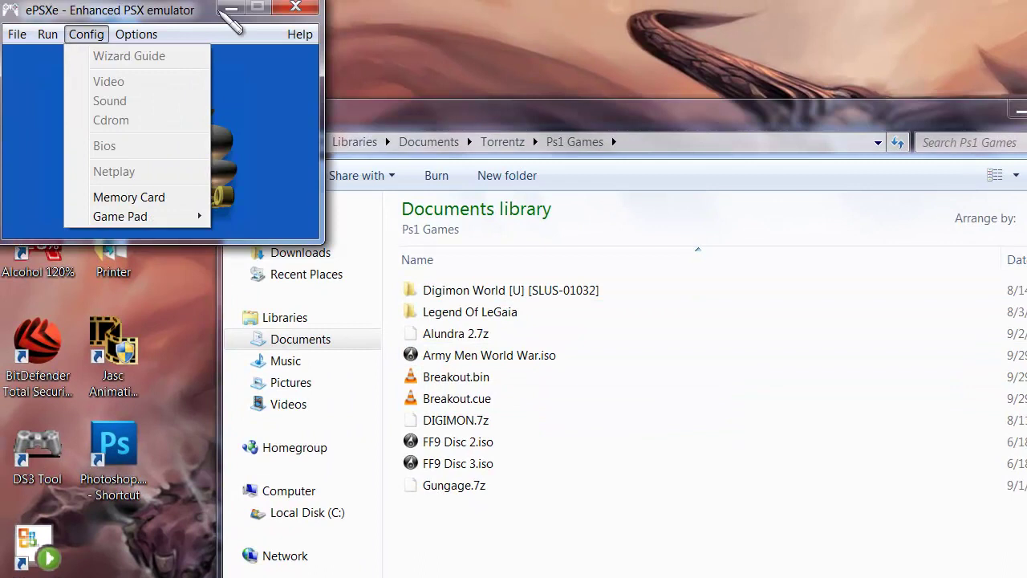
{"action": "left_click", "coordinate": [297, 8]}
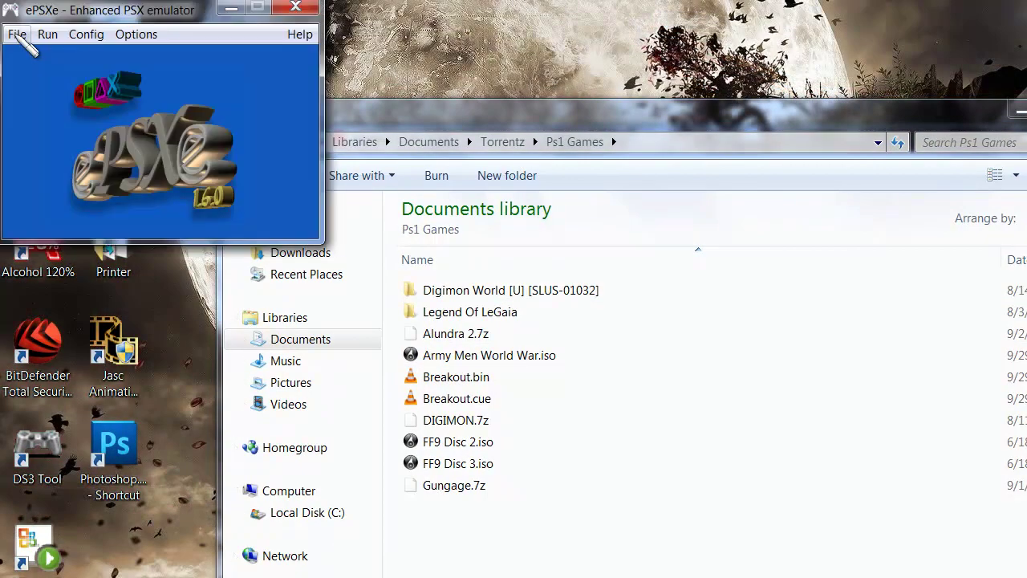
{"action": "left_click", "coordinate": [16, 34]}
{"action": "left_click", "coordinate": [52, 74]}
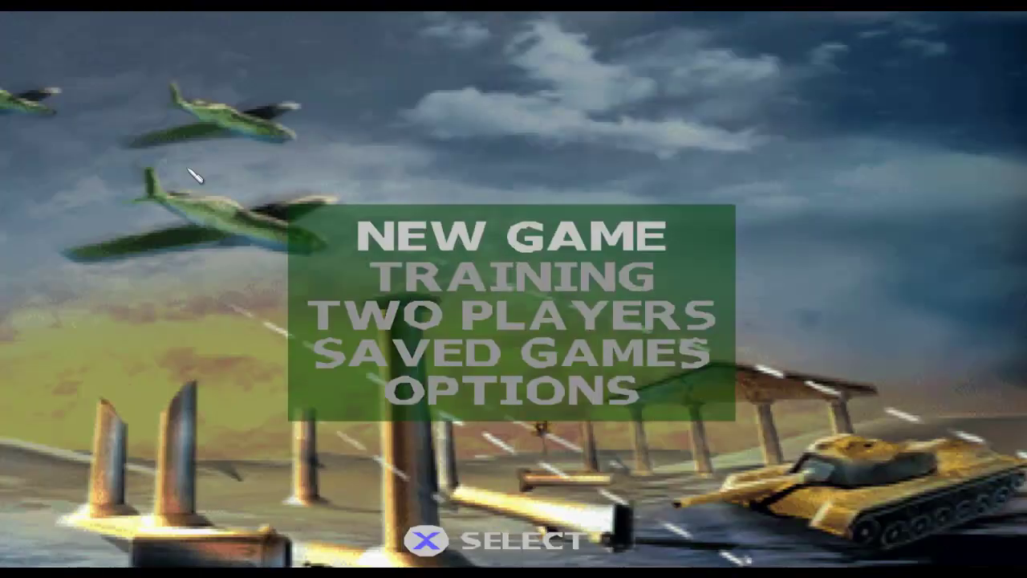
Start a new game as PRIVATE GREEN and fire the rifle in the first mission
{"action": "key", "text": "x"}
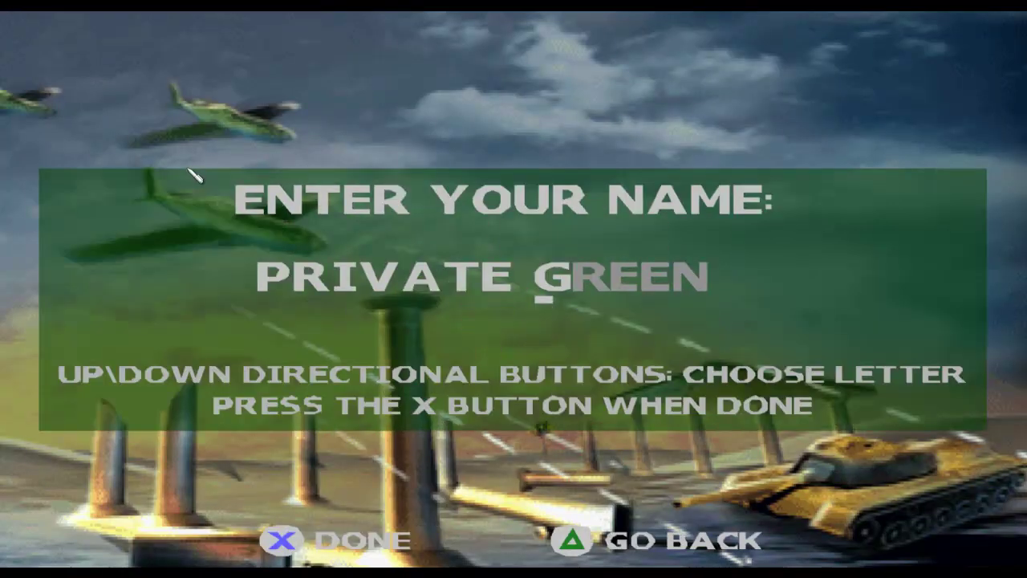
{"action": "key", "text": "x"}
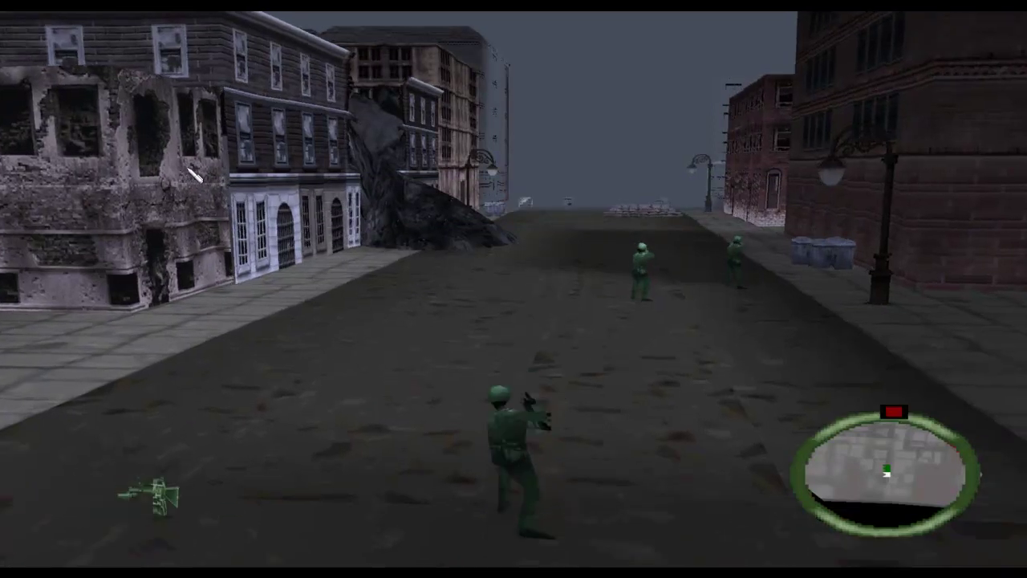
{"action": "key", "text": "x"}
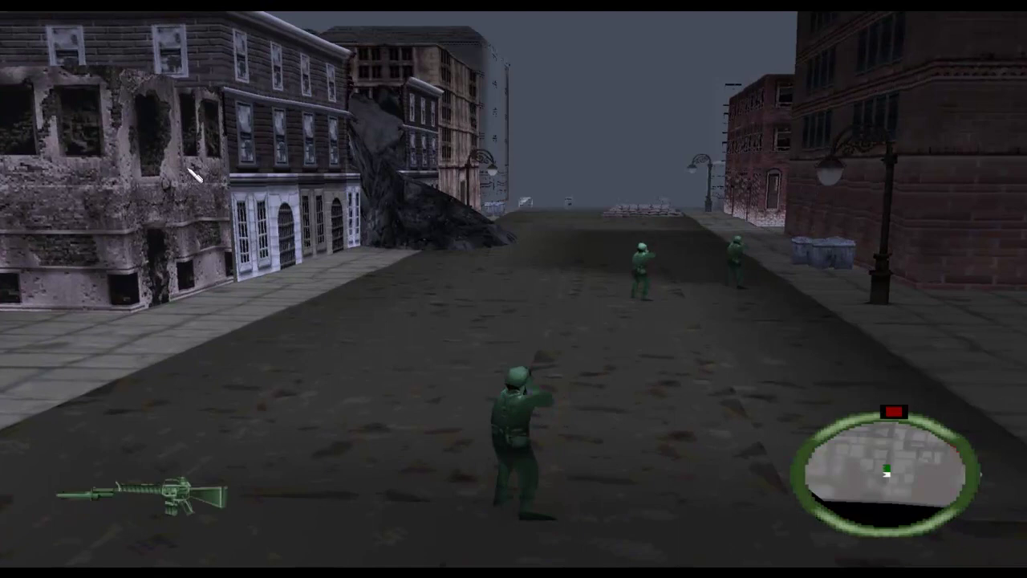
{"action": "key", "text": "x"}
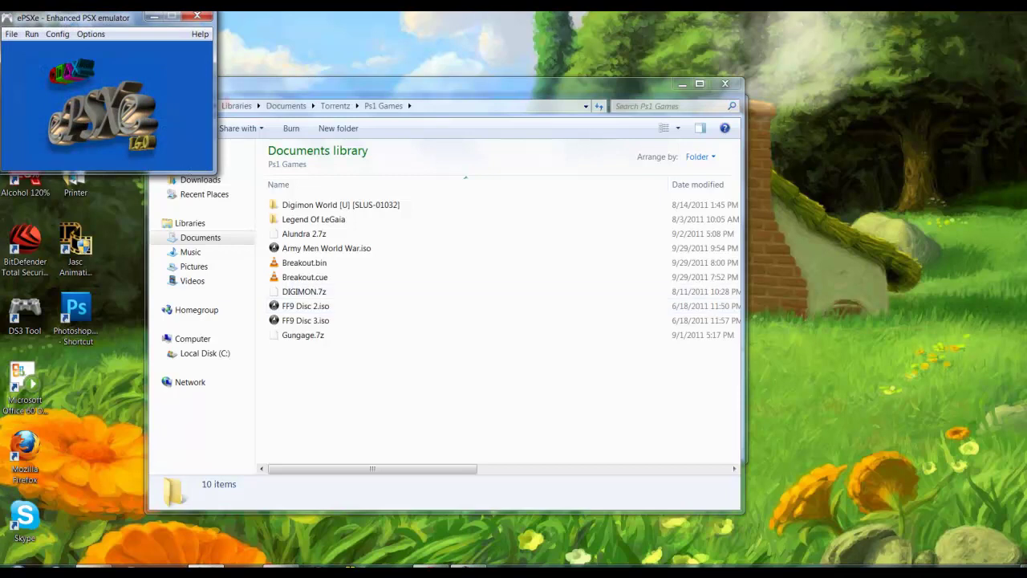
Close the ePSXe window to reveal the Ps1 Games folder with both images
{"action": "left_click", "coordinate": [198, 16]}
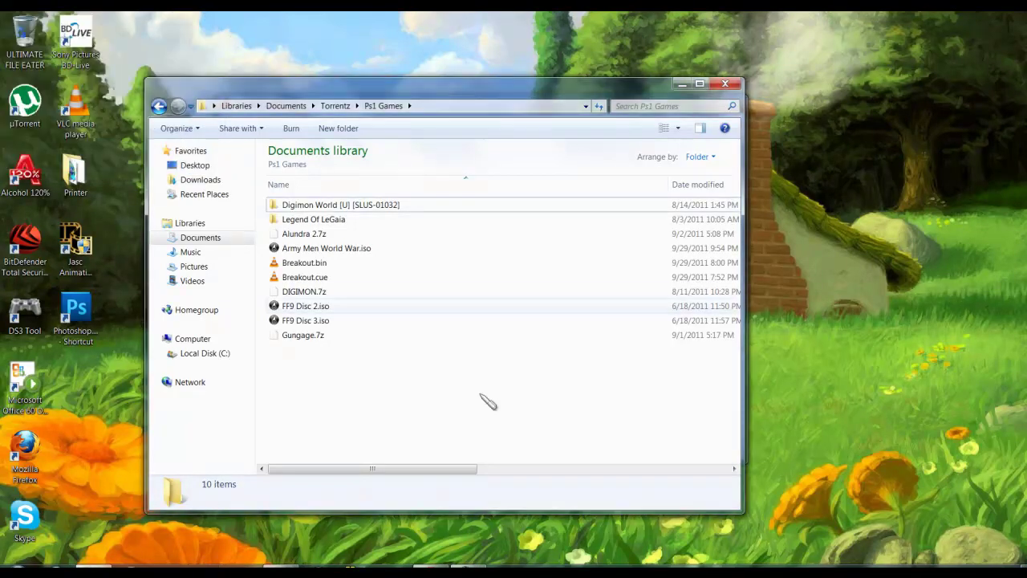